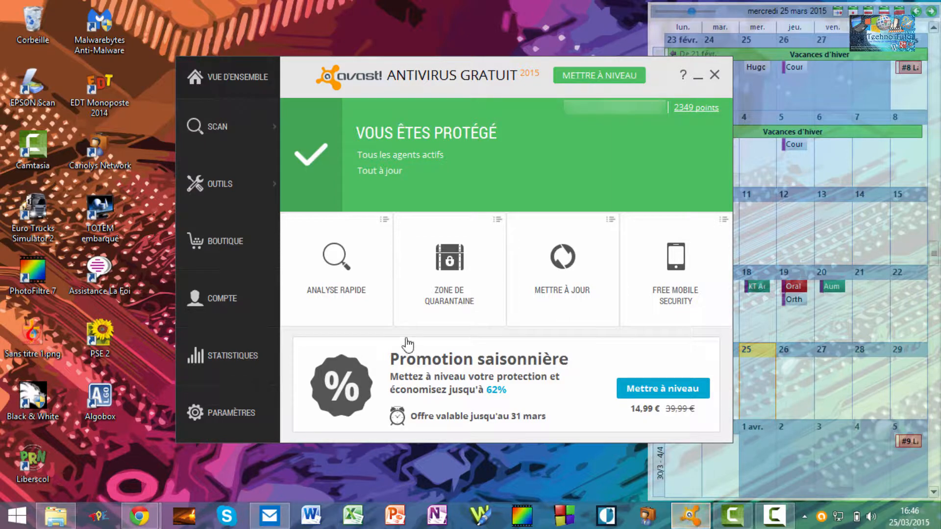
Step: Expand OUTILS to list Assistance à distance, Disque de secours, Sandbox, SafeZone and Pare-feu
{"action": "left_click", "coordinate": [268, 193]}
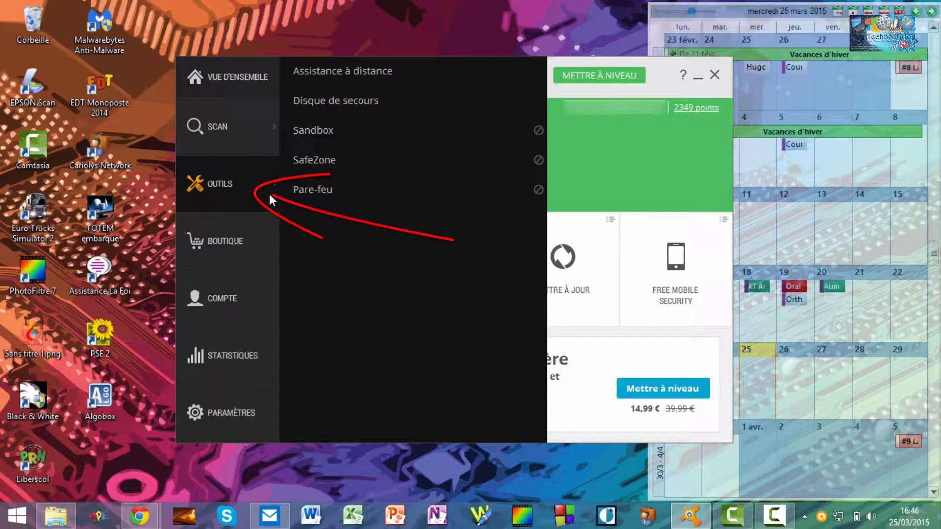
Step: On the Assistance à distance page, generate a remote help code, then cancel and invalidate it
{"action": "left_click", "coordinate": [371, 84]}
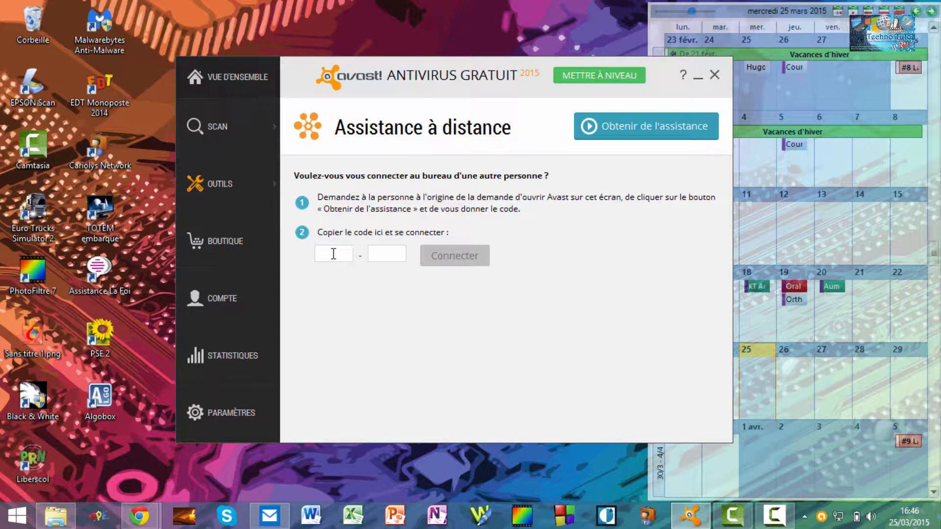
{"action": "left_click", "coordinate": [333, 254]}
{"action": "left_click", "coordinate": [616, 125]}
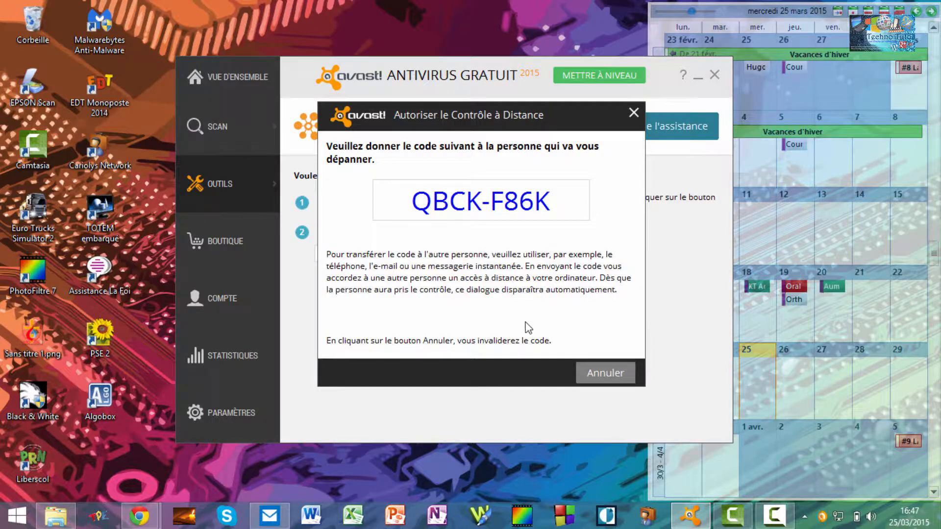
{"action": "left_click", "coordinate": [601, 375]}
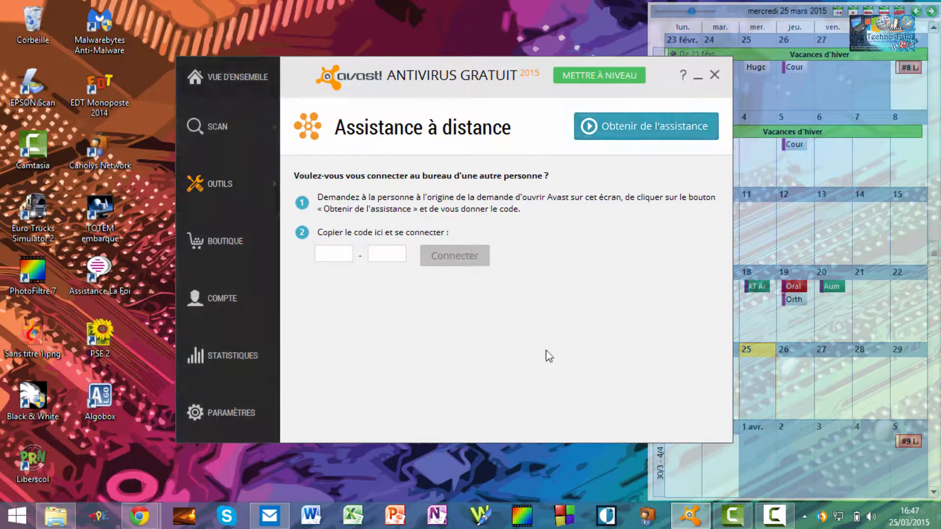
Step: Enter the other person's two-part assistance code and connect to their computer
{"action": "left_click", "coordinate": [344, 253]}
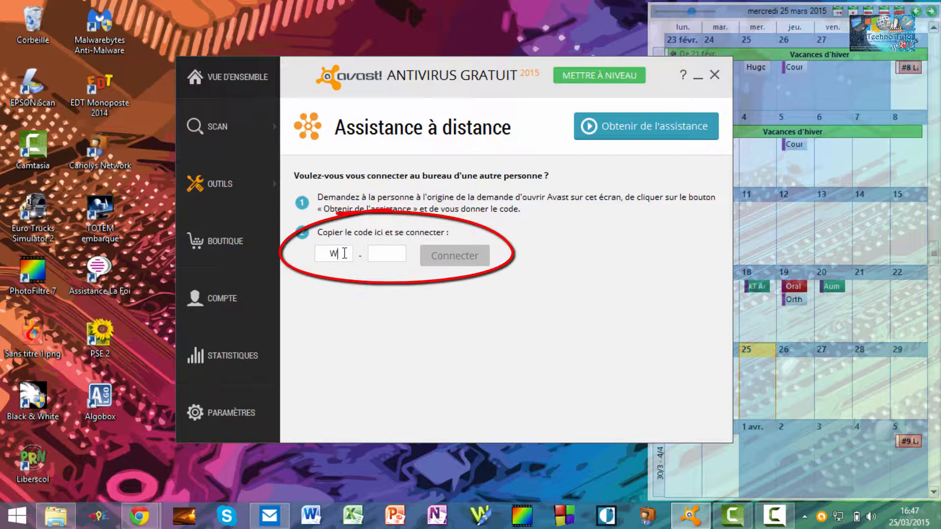
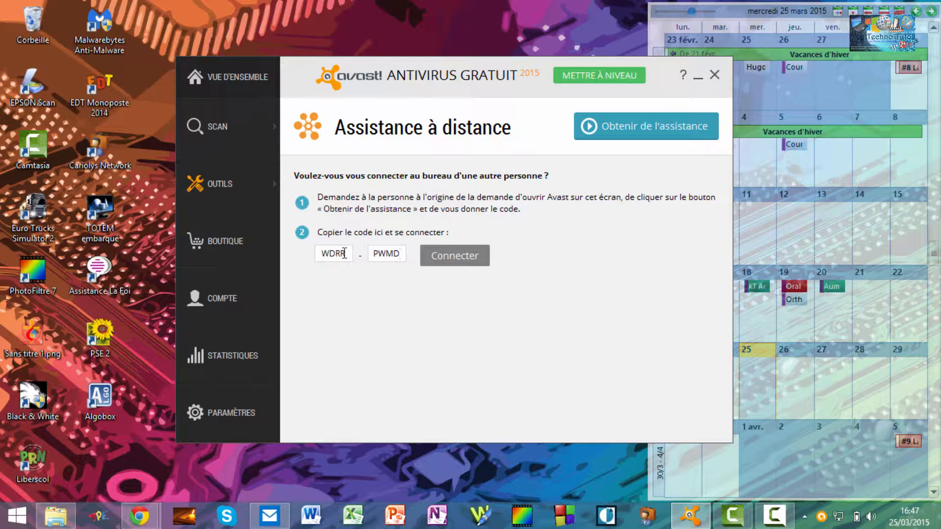
{"action": "left_click", "coordinate": [469, 261]}
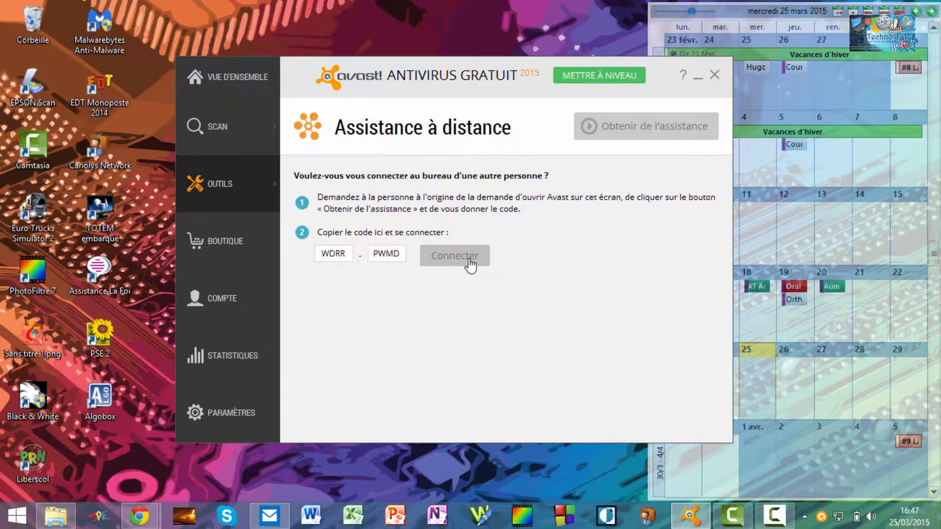
Step: Start the connection, show the remote desktop maximized in full screen, and minimize its Avast window
{"action": "left_click", "coordinate": [471, 265]}
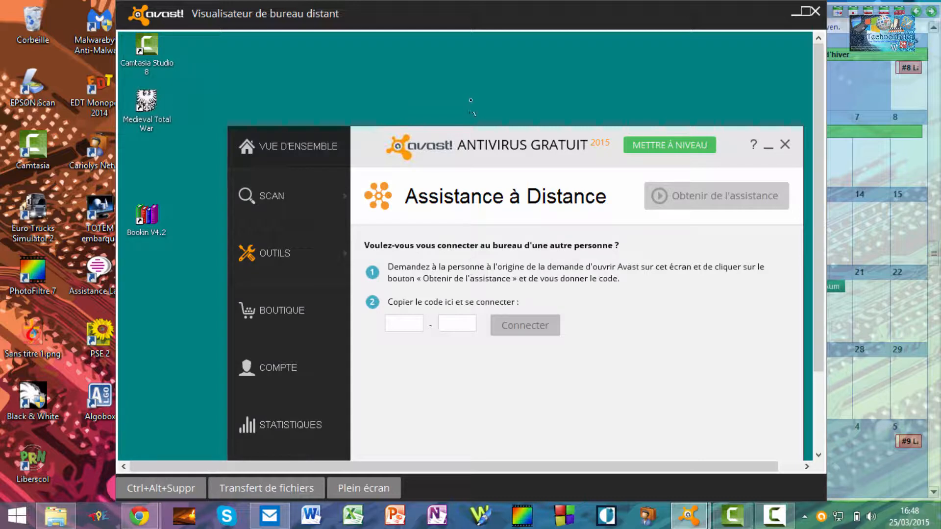
{"action": "left_click", "coordinate": [803, 11]}
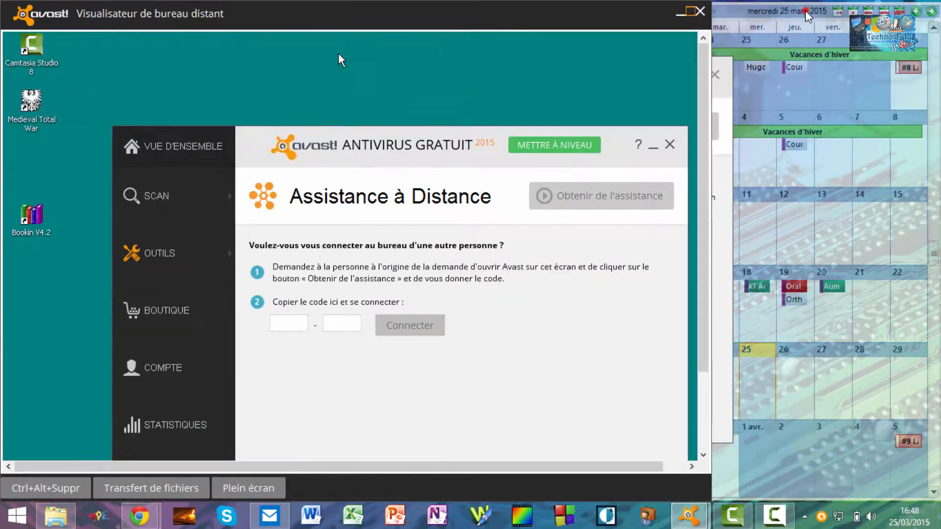
{"action": "left_click", "coordinate": [249, 489]}
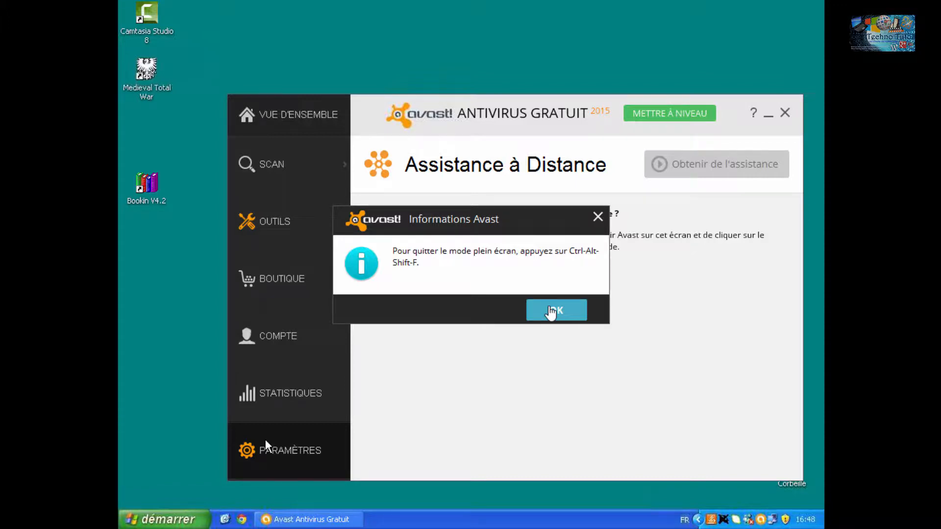
{"action": "left_click", "coordinate": [550, 312]}
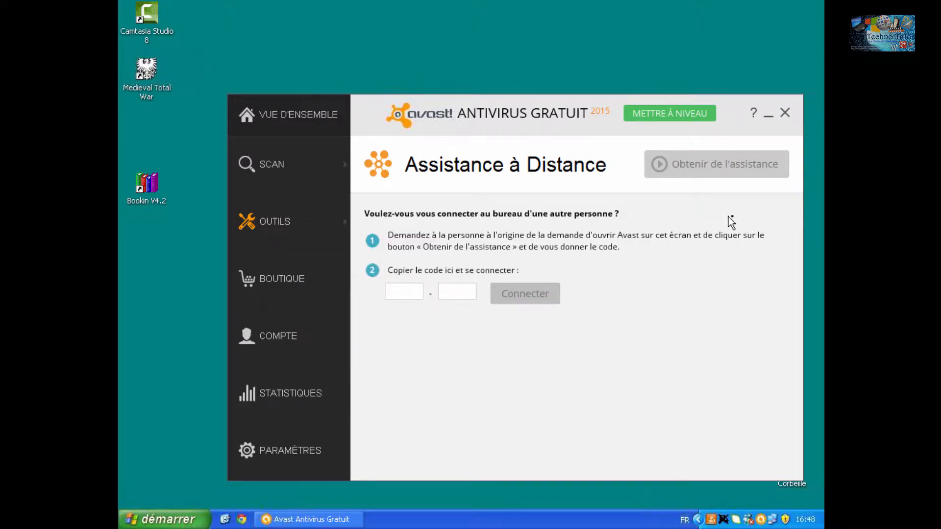
{"action": "left_click", "coordinate": [769, 117]}
{"action": "left_click", "coordinate": [758, 121]}
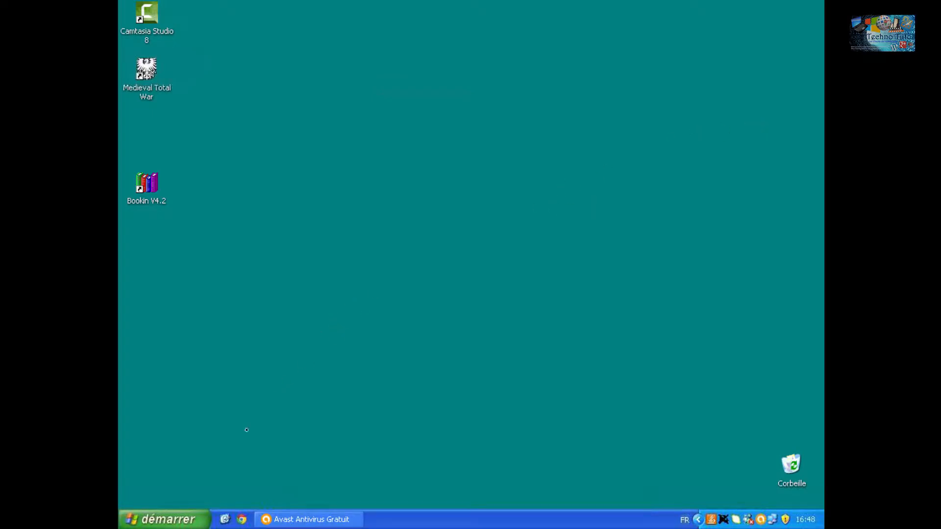
Step: Launch the pending Java update from the remote tray icon and start its installation
{"action": "left_click", "coordinate": [190, 520]}
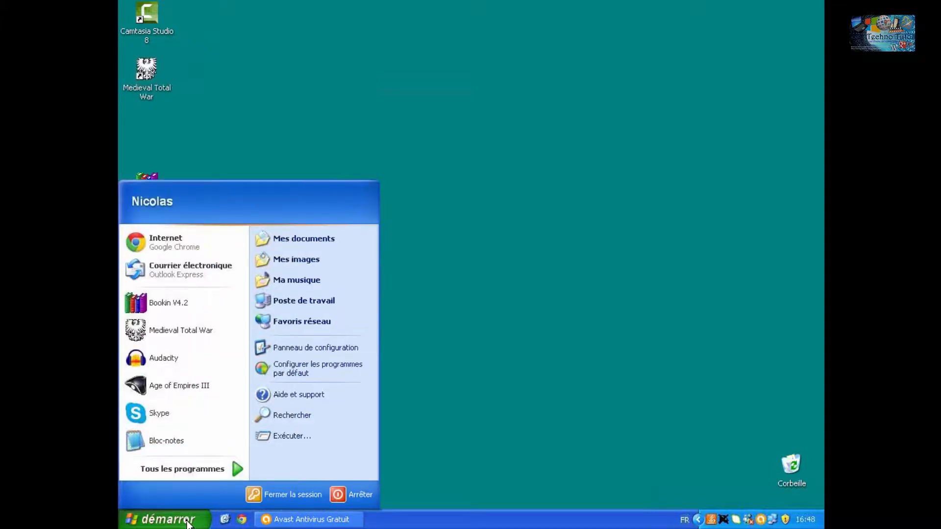
{"action": "left_click", "coordinate": [186, 520]}
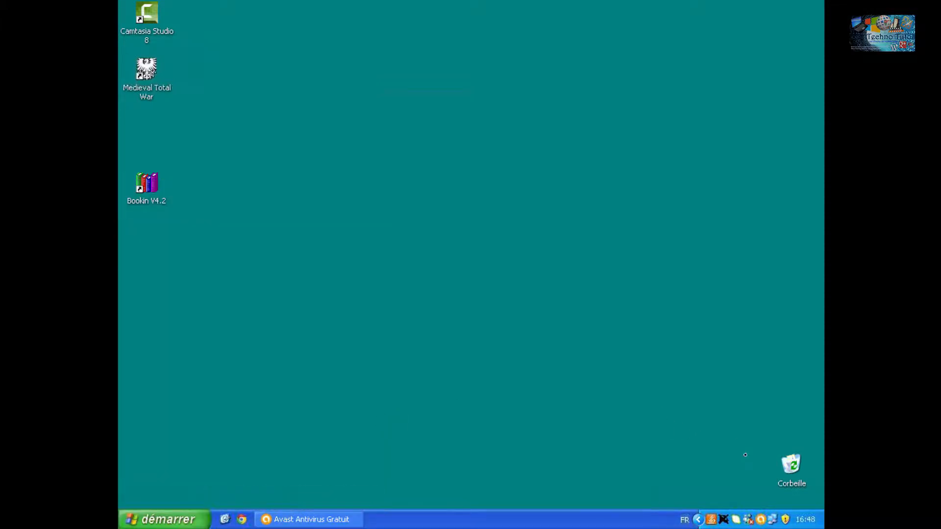
{"action": "double_click", "coordinate": [712, 520]}
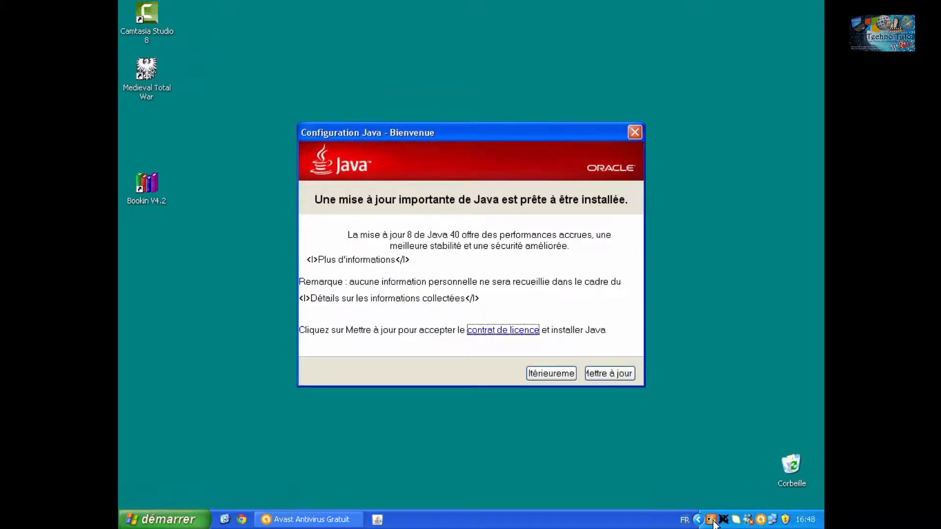
{"action": "left_click", "coordinate": [622, 374]}
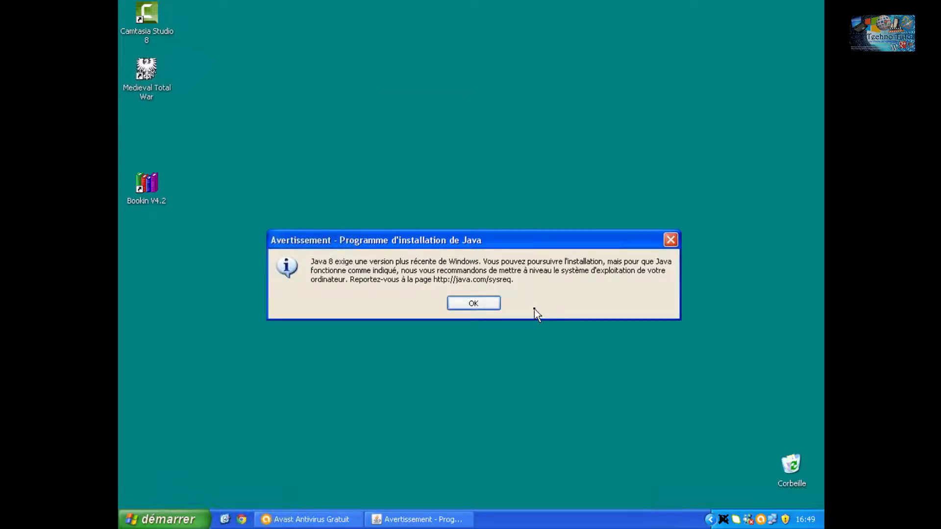
Step: Acknowledge the Java 8 Windows version warning so the installer download proceeds
{"action": "left_click", "coordinate": [489, 306]}
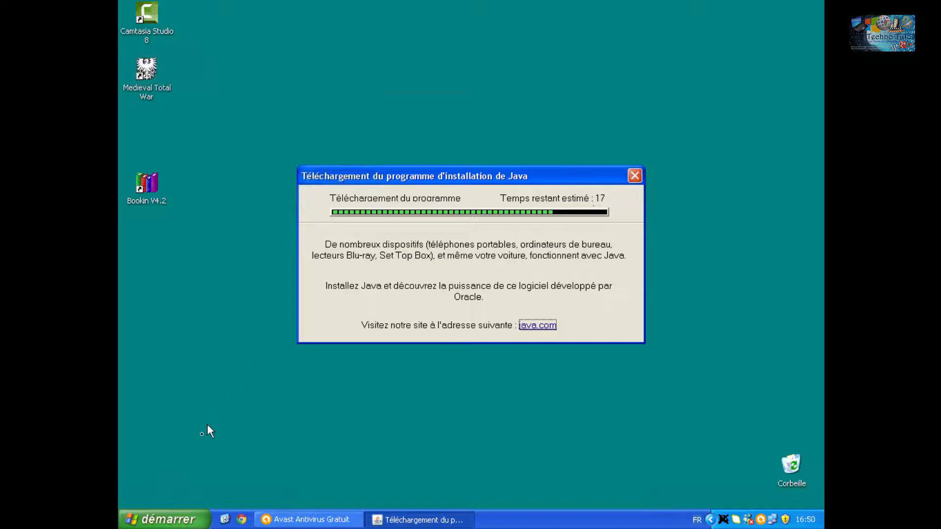
Step: Open Mes documents from the remote computer's Start menu
{"action": "left_click", "coordinate": [167, 520]}
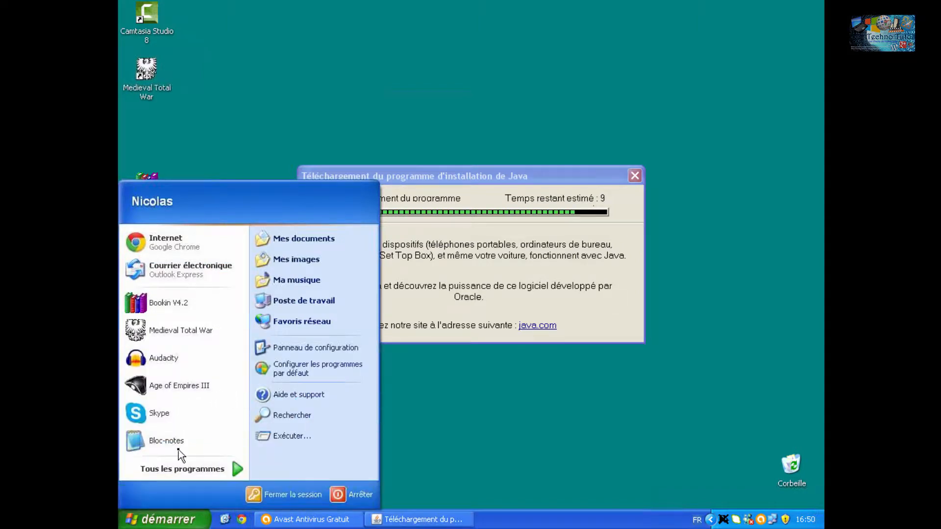
{"action": "left_click", "coordinate": [339, 238]}
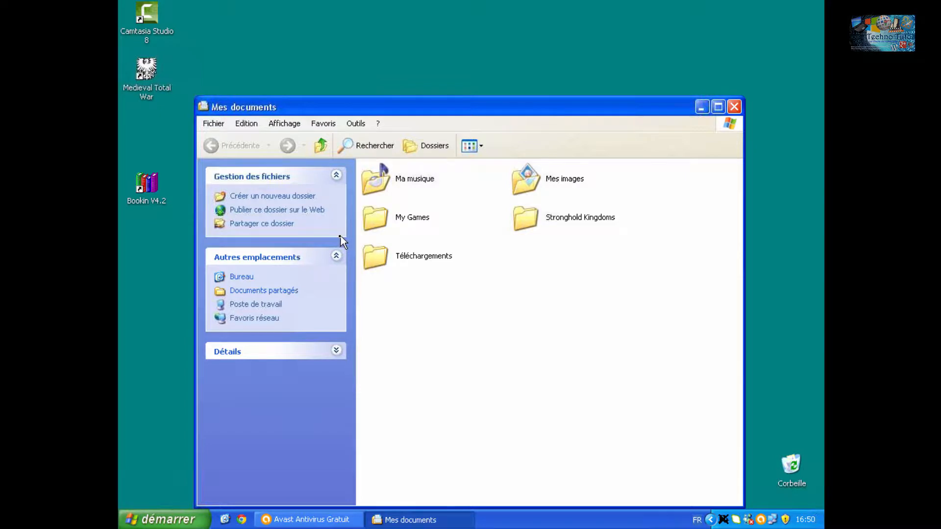
{"action": "mouse_move", "coordinate": [413, 260]}
Step: Open the Téléchargements folder inside Mes documents
{"action": "double_click", "coordinate": [400, 254]}
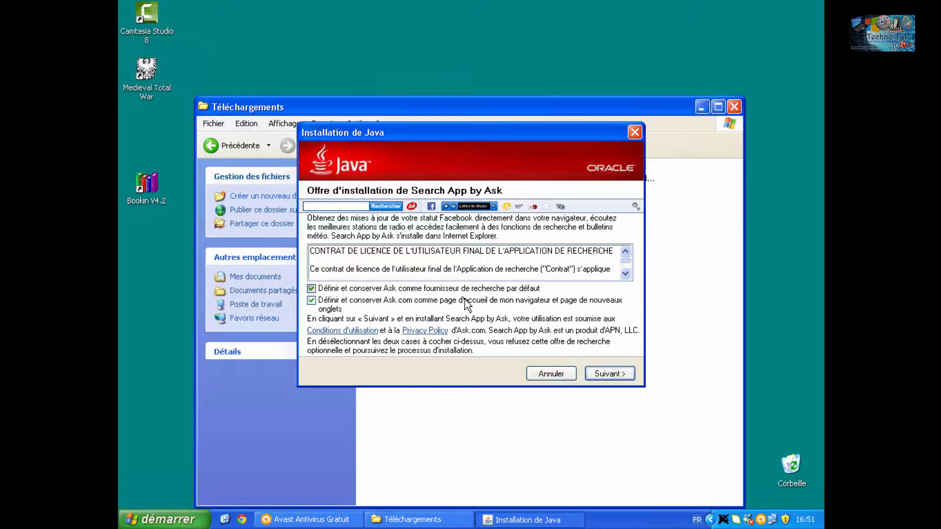
Step: Untick both Ask options: default search provider and Ask.com browser home page
{"action": "left_click", "coordinate": [311, 289]}
{"action": "left_click", "coordinate": [312, 301]}
Step: Continue the Java install without Ask, bring Téléchargements forward, then leave full-screen view
{"action": "left_click", "coordinate": [607, 375]}
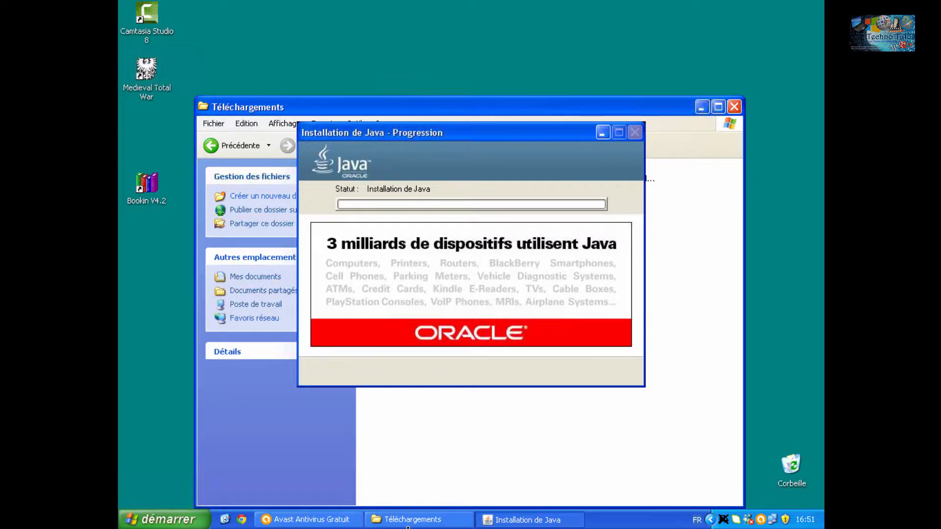
{"action": "left_click", "coordinate": [410, 523]}
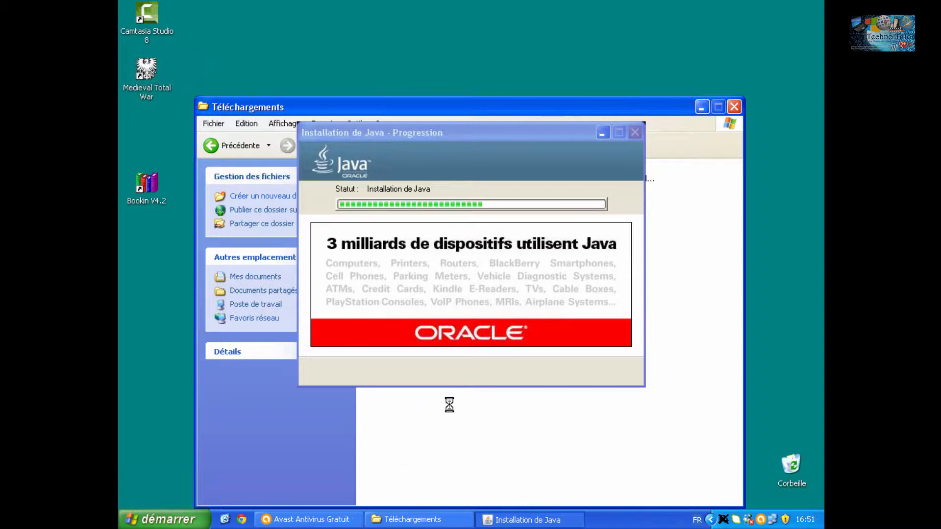
{"action": "key", "text": "ctrl+shift+alt+f"}
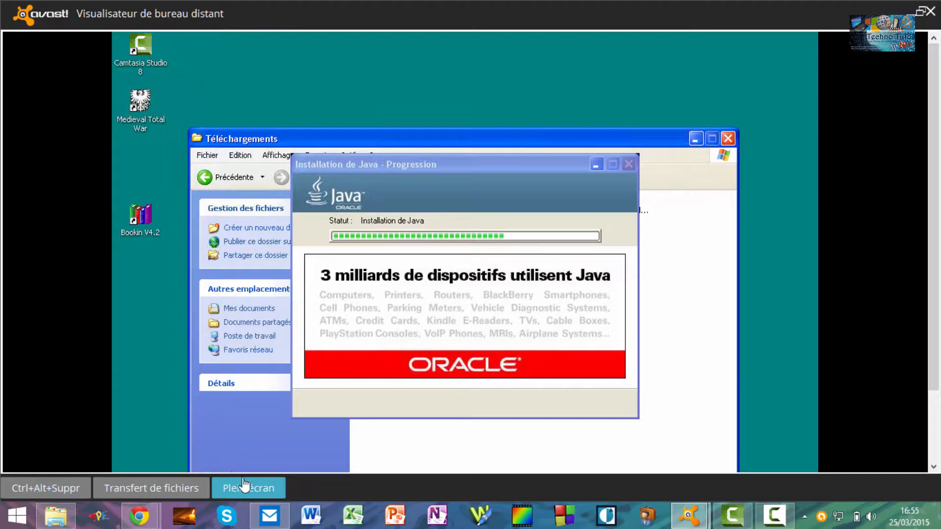
Step: Scroll the windowed viewer down to reveal the remote XP taskbar
{"action": "left_click_drag", "start_coordinate": [934, 206], "coordinate": [938, 244]}
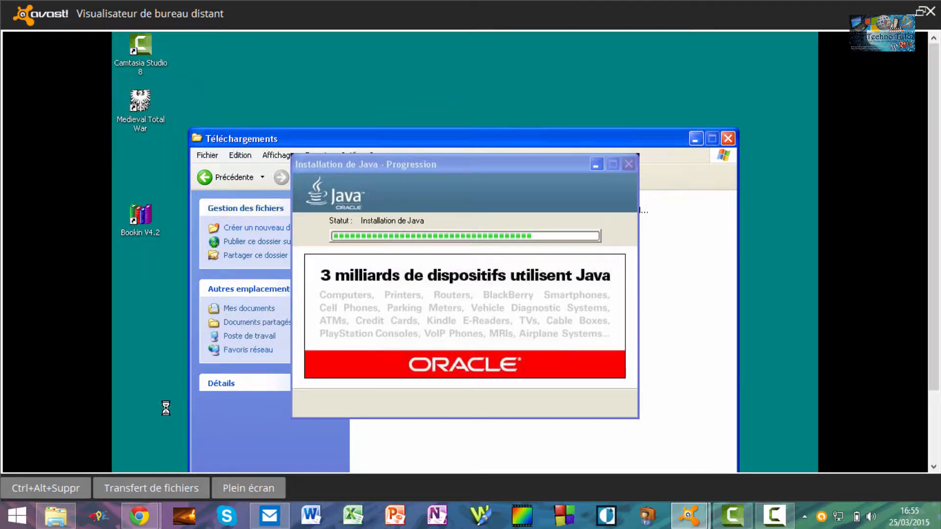
Step: Open File Transfer and browse the local drives until the C: drive is open
{"action": "left_click", "coordinate": [164, 494]}
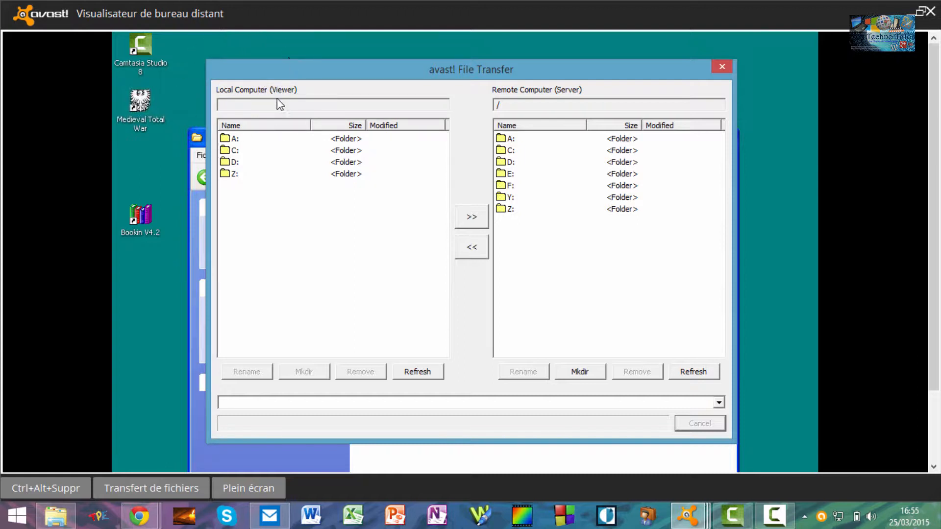
{"action": "double_click", "coordinate": [237, 166]}
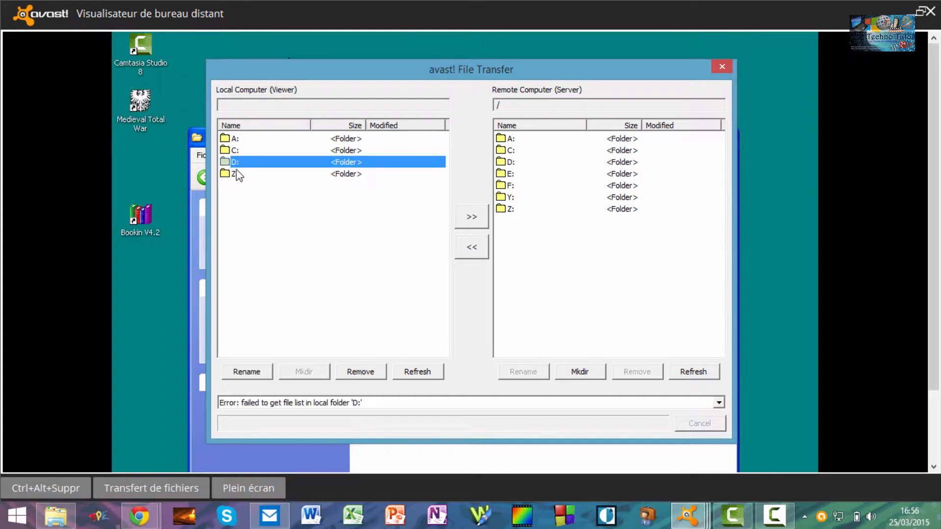
{"action": "left_click", "coordinate": [236, 175]}
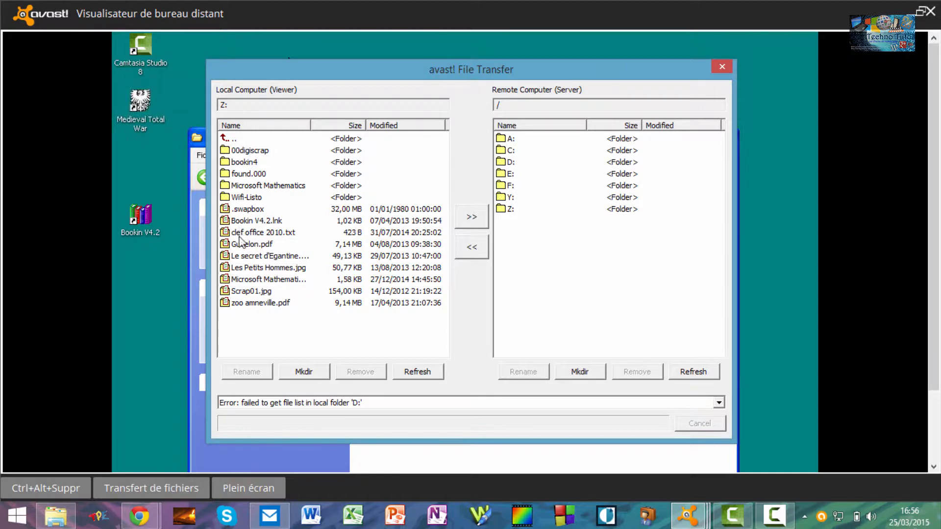
{"action": "double_click", "coordinate": [226, 139]}
{"action": "left_click", "coordinate": [226, 140]}
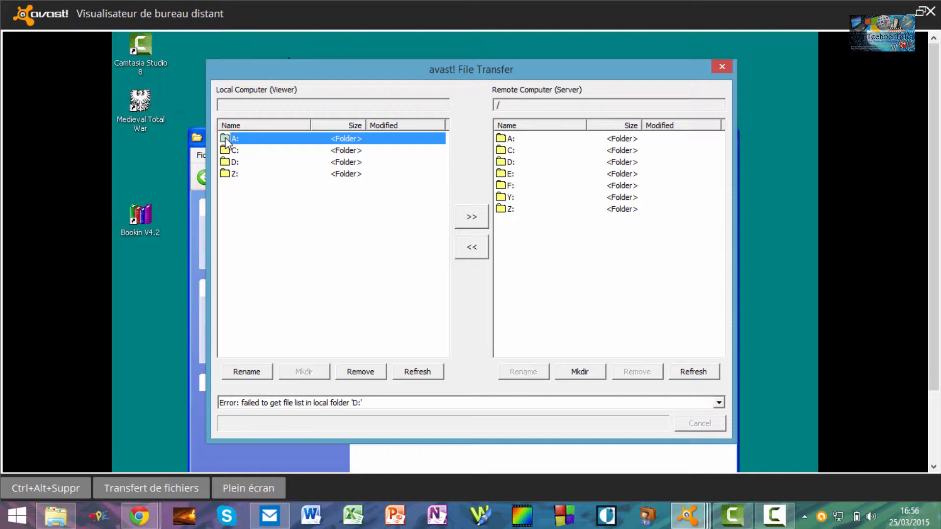
{"action": "double_click", "coordinate": [226, 139]}
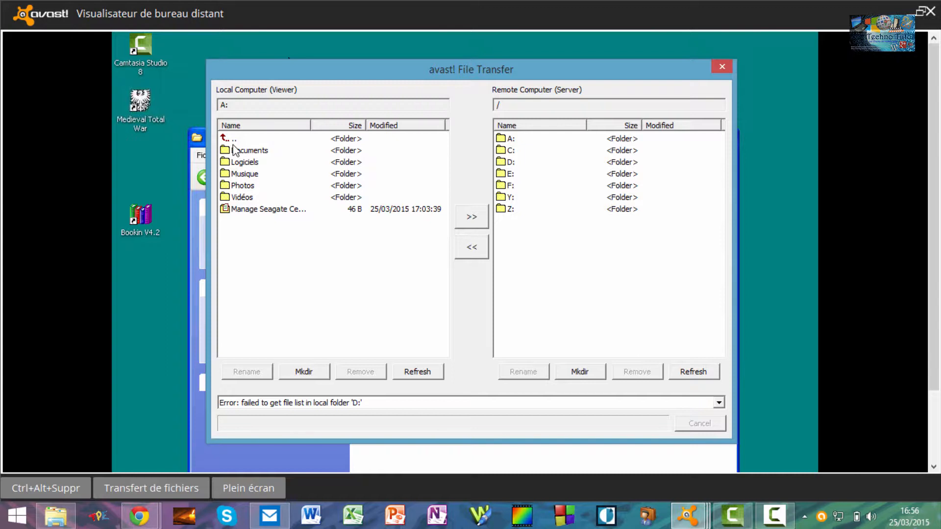
{"action": "left_click", "coordinate": [228, 138]}
{"action": "double_click", "coordinate": [228, 138]}
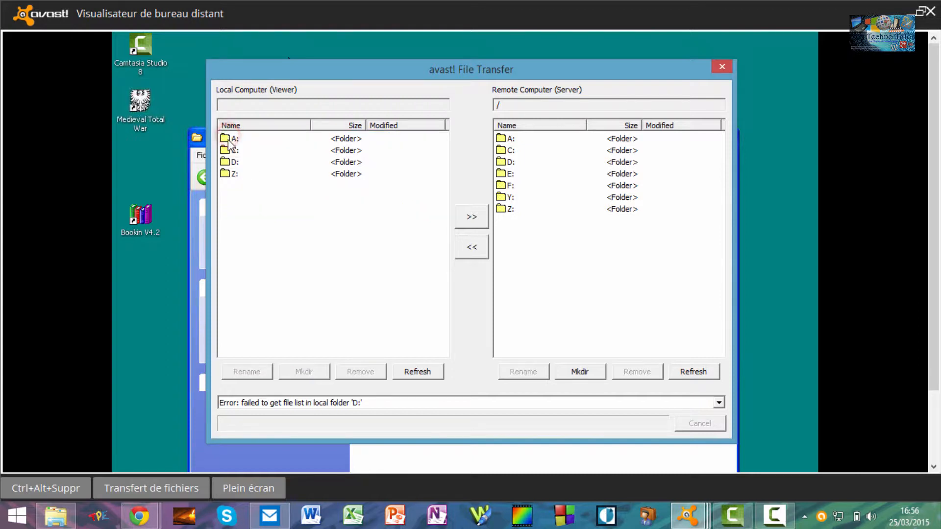
{"action": "double_click", "coordinate": [234, 151]}
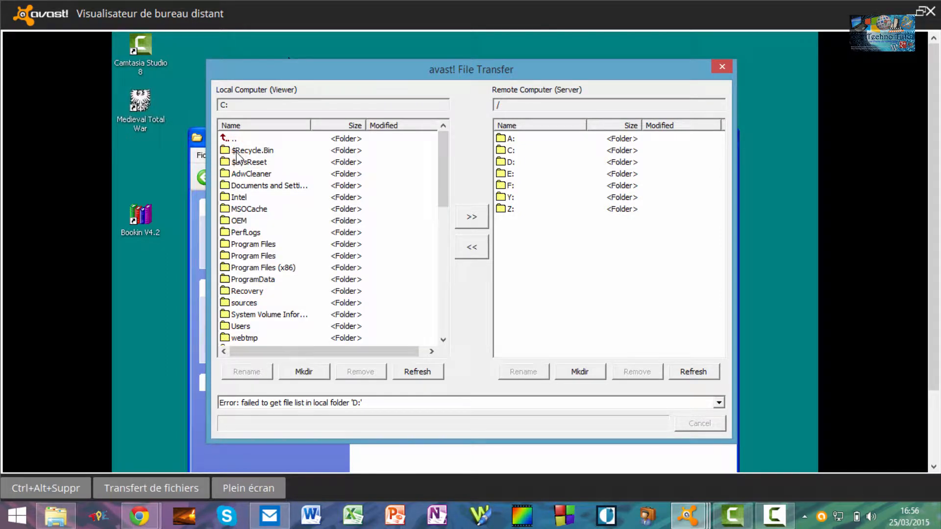
Step: Go through Users and the user folder to Desktop, and select TPE.lnk
{"action": "double_click", "coordinate": [246, 326]}
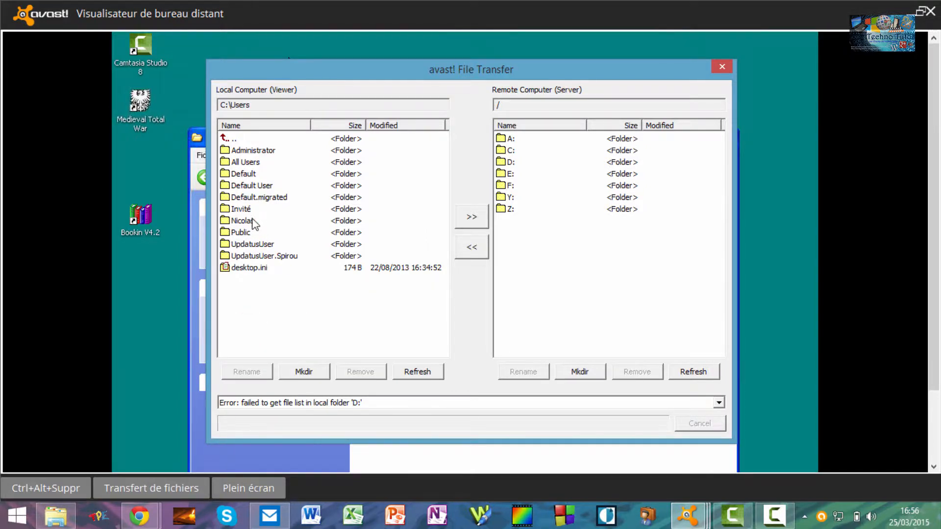
{"action": "double_click", "coordinate": [250, 220]}
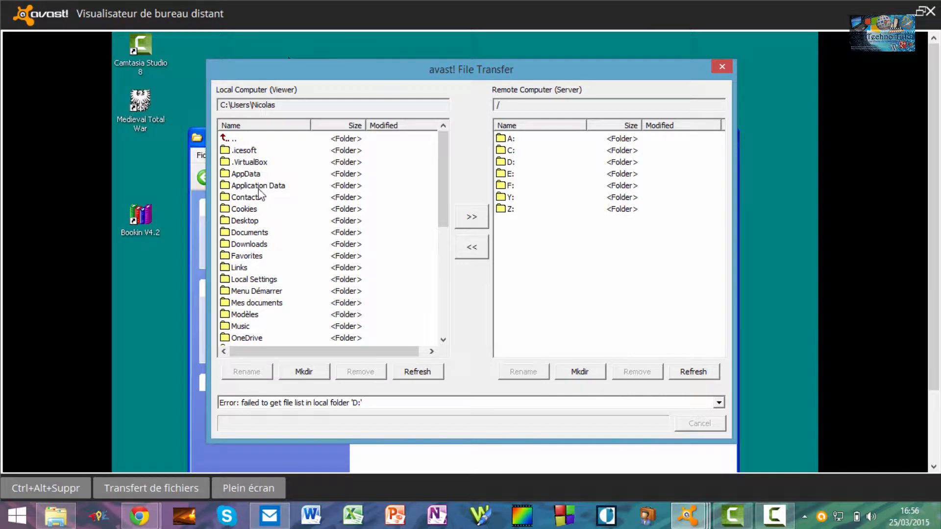
{"action": "double_click", "coordinate": [250, 221]}
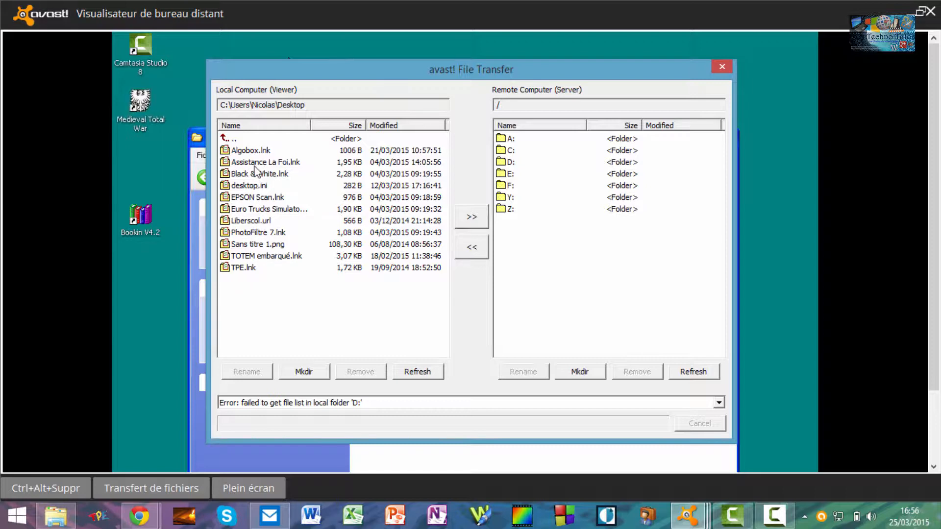
{"action": "left_click", "coordinate": [246, 268]}
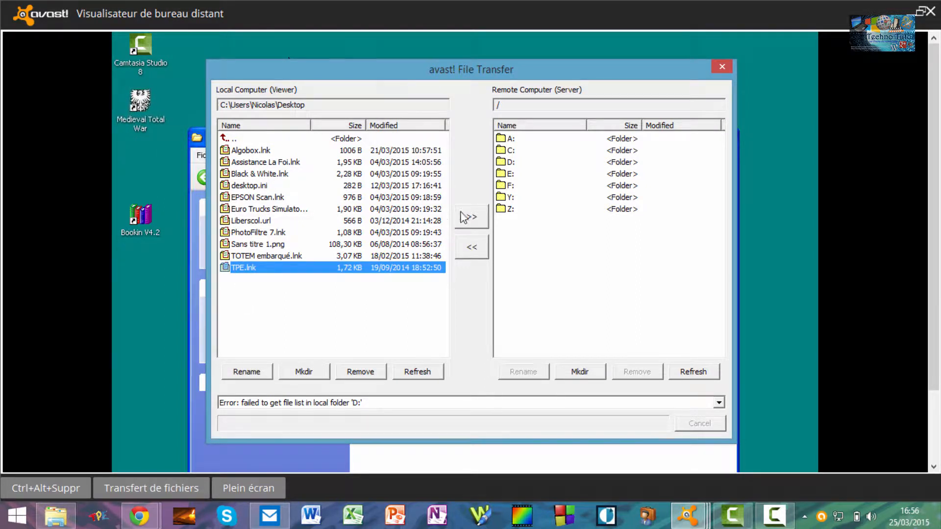
Step: Open remote D:/Documents and Settings/user/Bureau and reselect local TPE.lnk
{"action": "double_click", "coordinate": [511, 162]}
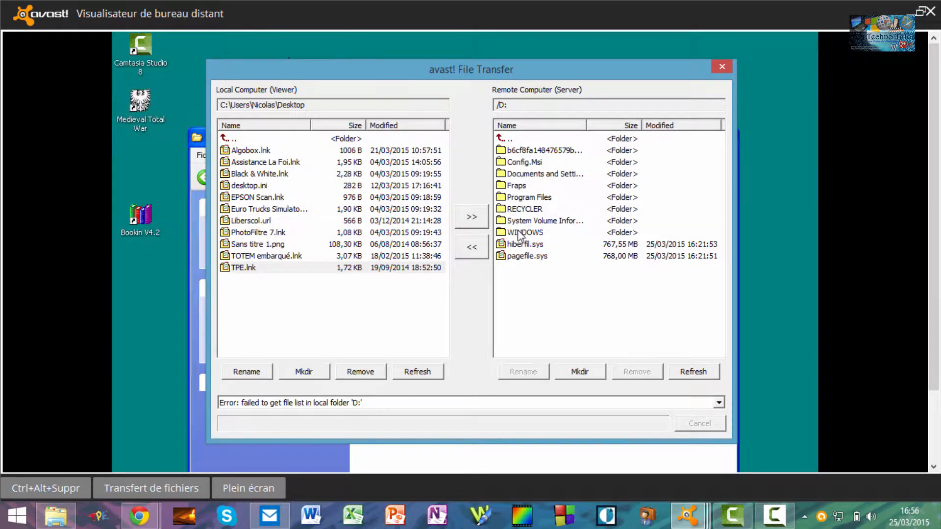
{"action": "double_click", "coordinate": [551, 175]}
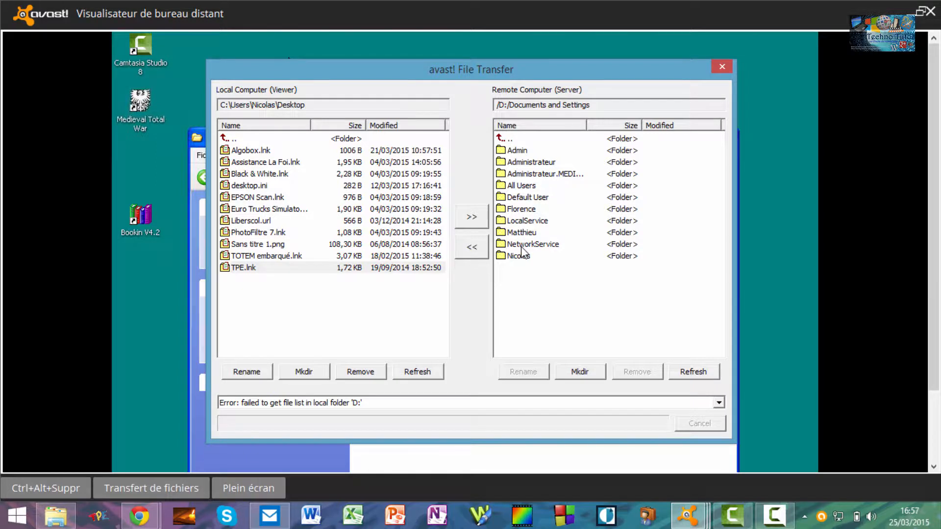
{"action": "double_click", "coordinate": [520, 257]}
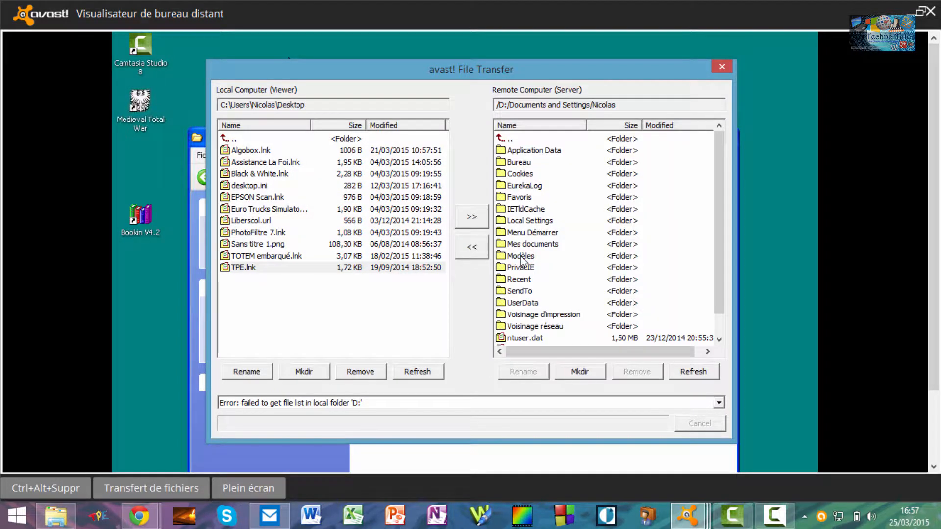
{"action": "double_click", "coordinate": [520, 162]}
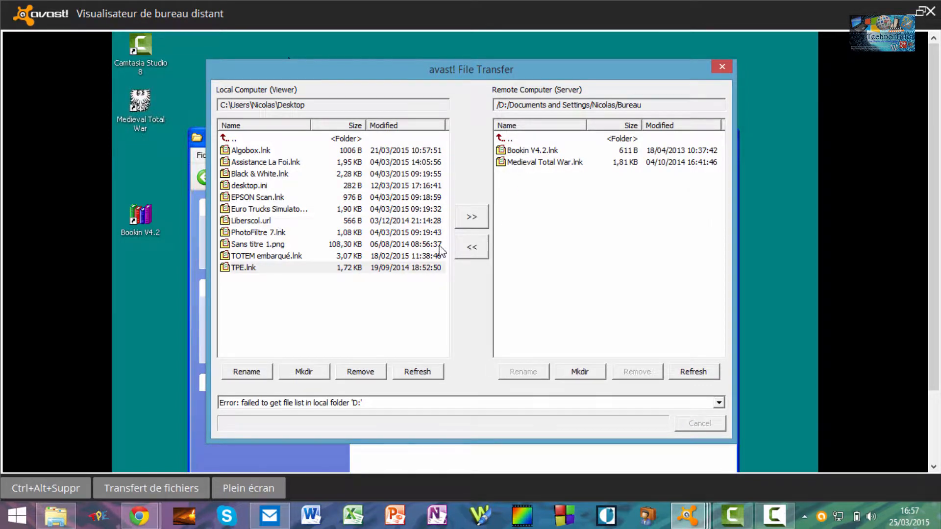
{"action": "left_click", "coordinate": [420, 267]}
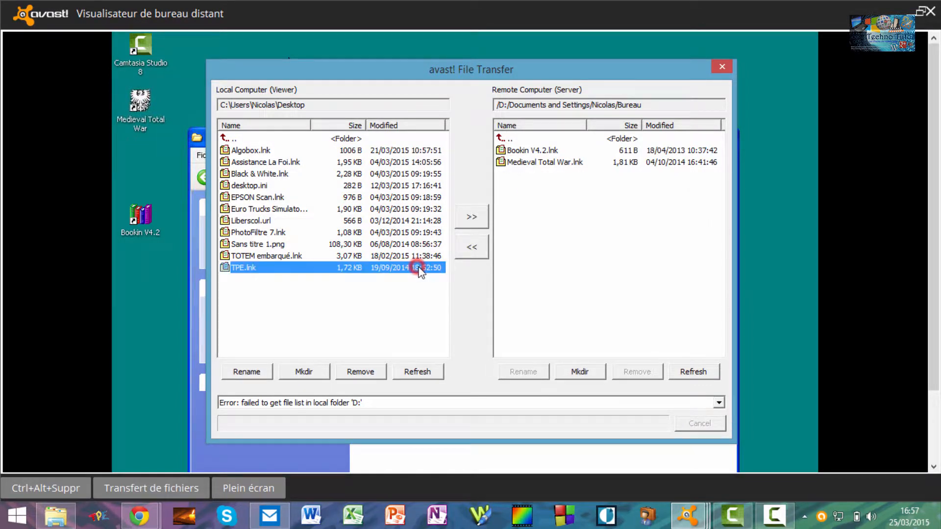
Step: Upload TPE.lnk to the remote Bureau, confirm with Oui, and check it arrived
{"action": "left_click", "coordinate": [468, 219]}
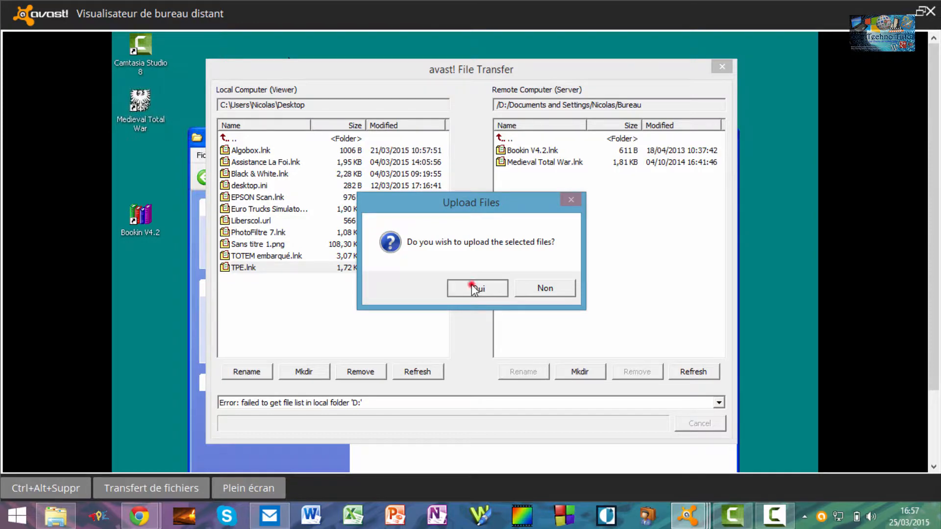
{"action": "left_click", "coordinate": [472, 287]}
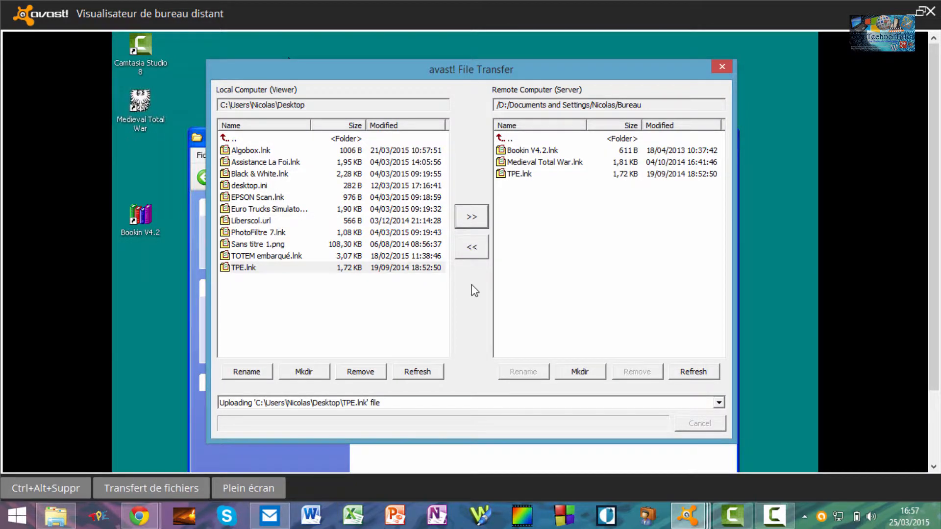
{"action": "left_click", "coordinate": [573, 175]}
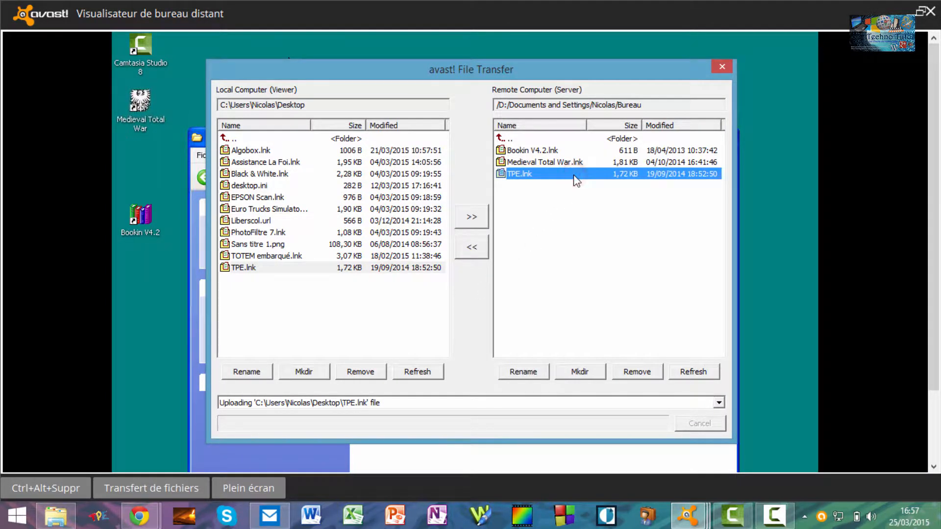
{"action": "left_click", "coordinate": [757, 84]}
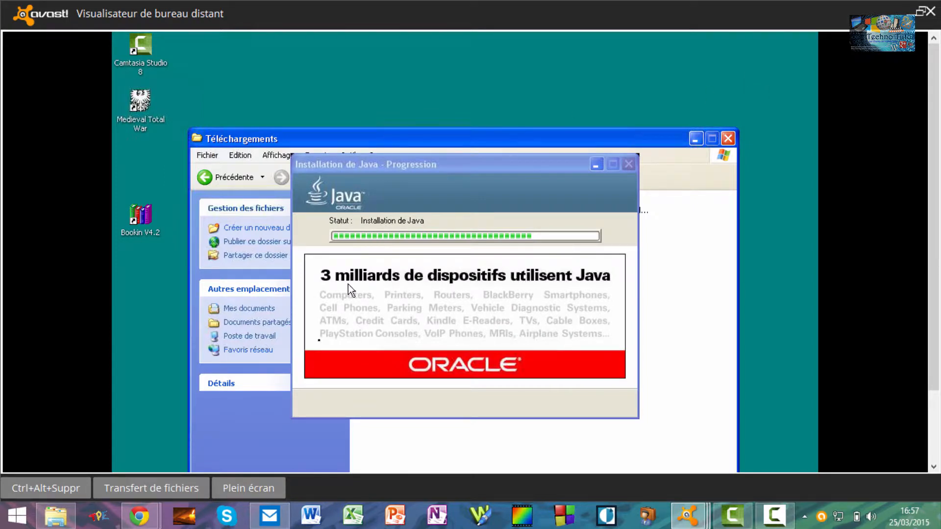
Step: Go full screen, dismiss the Avast info box, and end the frozen Téléchargements window
{"action": "left_click", "coordinate": [255, 488]}
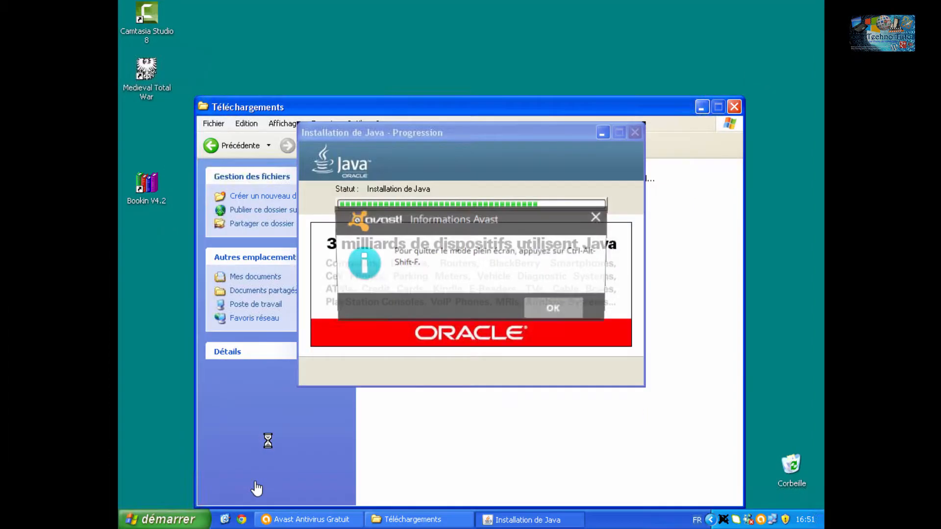
{"action": "left_click", "coordinate": [557, 311]}
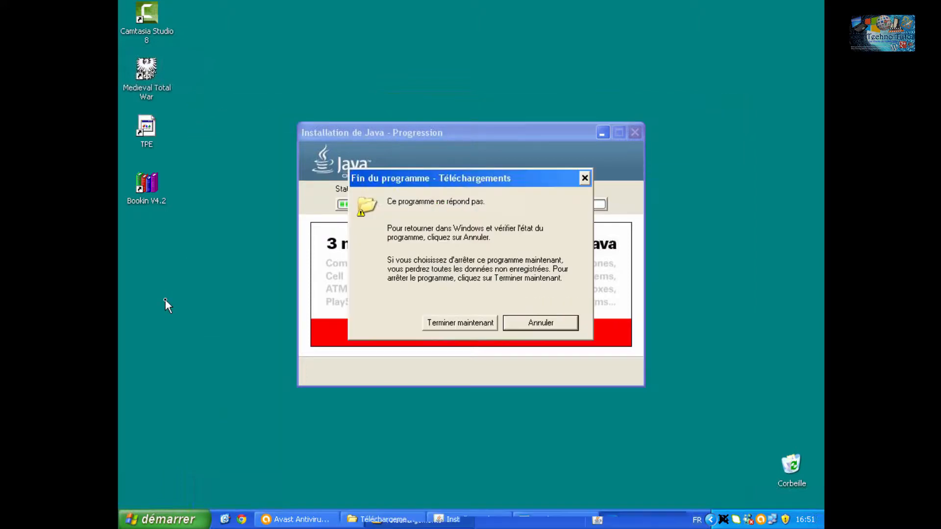
{"action": "left_click", "coordinate": [529, 323]}
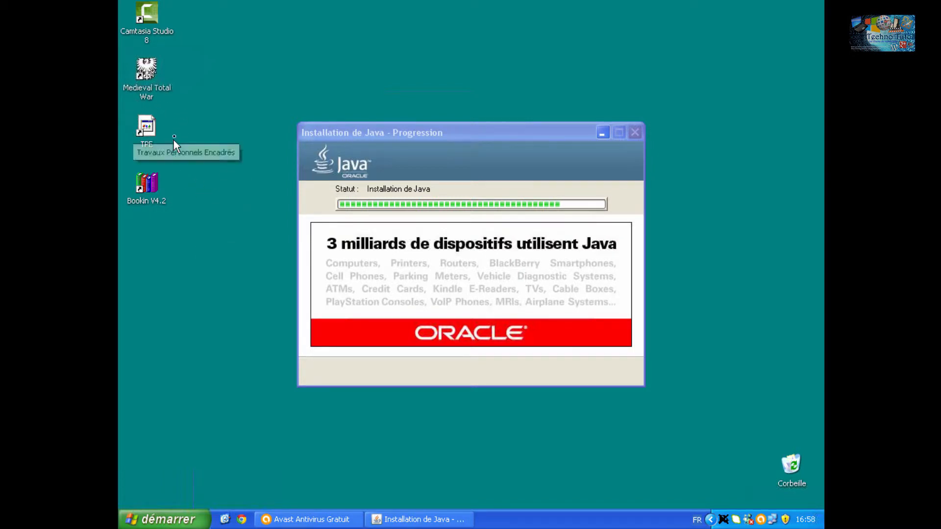
Step: Launch the TPE shortcut on the remote desktop, retrying until it responds
{"action": "double_click", "coordinate": [150, 125]}
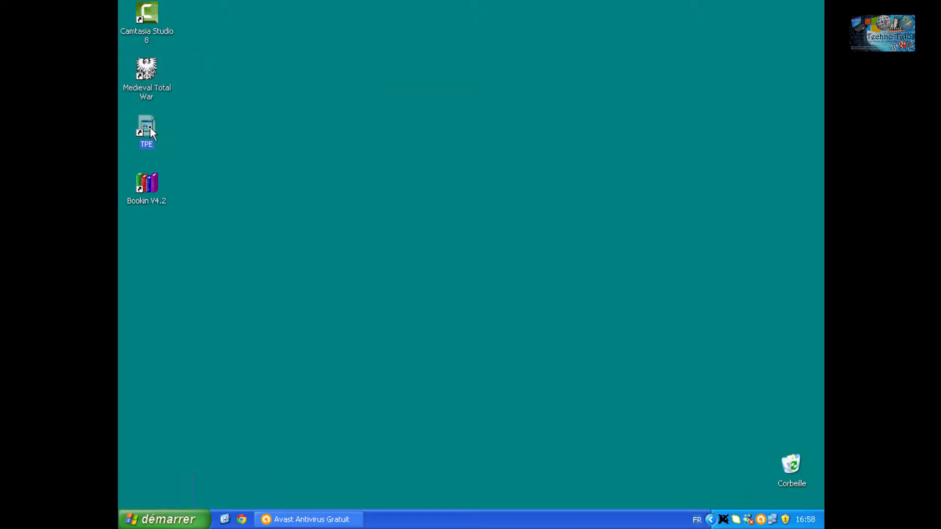
{"action": "double_click", "coordinate": [150, 127]}
{"action": "double_click", "coordinate": [142, 128]}
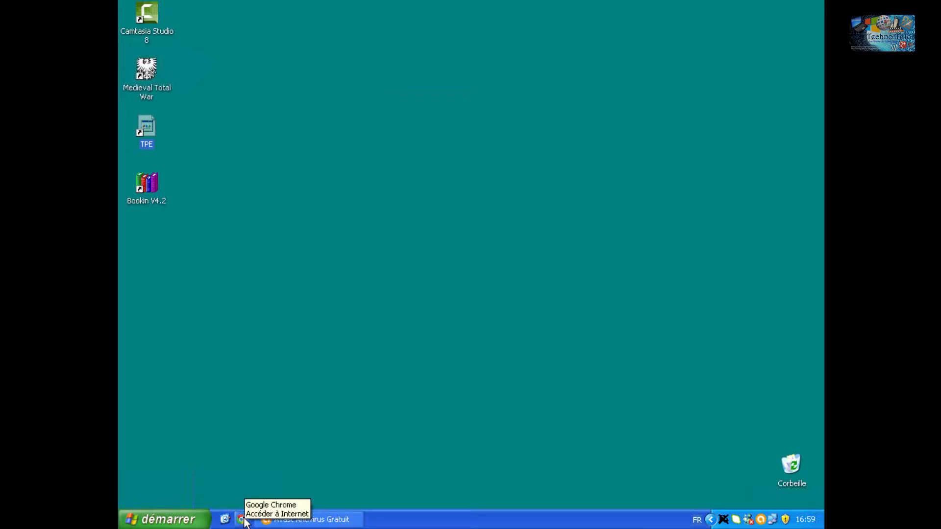
Step: Start Google Chrome from the remote quick-launch bar, retrying until it opens
{"action": "left_click", "coordinate": [242, 519]}
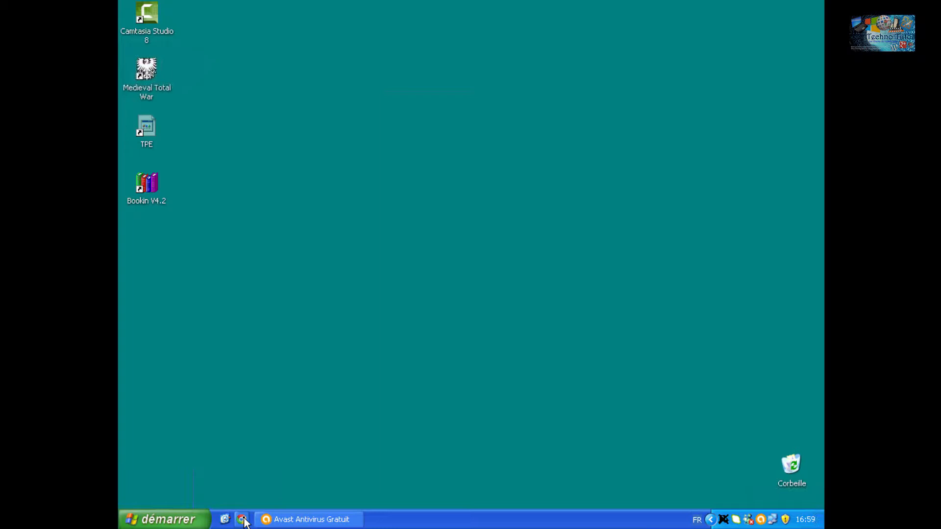
{"action": "left_click", "coordinate": [243, 520]}
{"action": "left_click", "coordinate": [243, 519]}
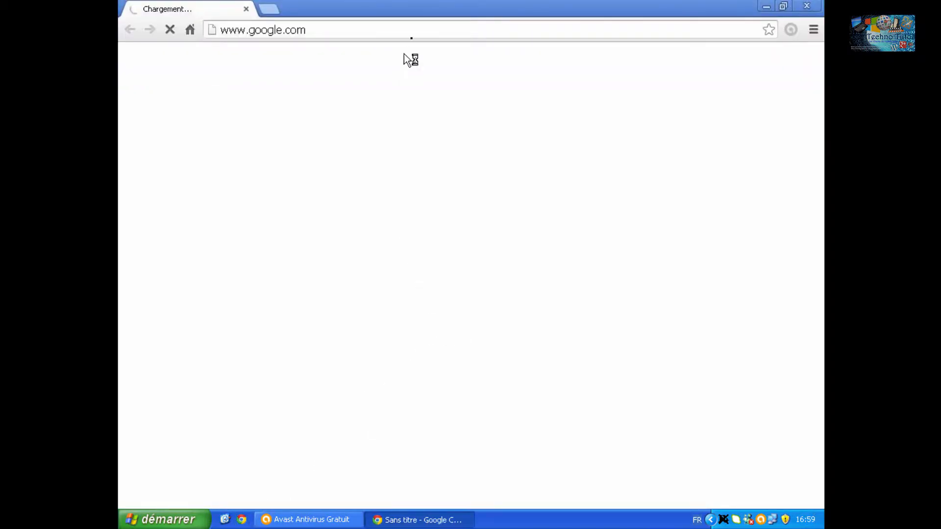
Step: Enter lachainetutos.wordpress.com in the remote Chrome address bar
{"action": "left_click", "coordinate": [411, 27]}
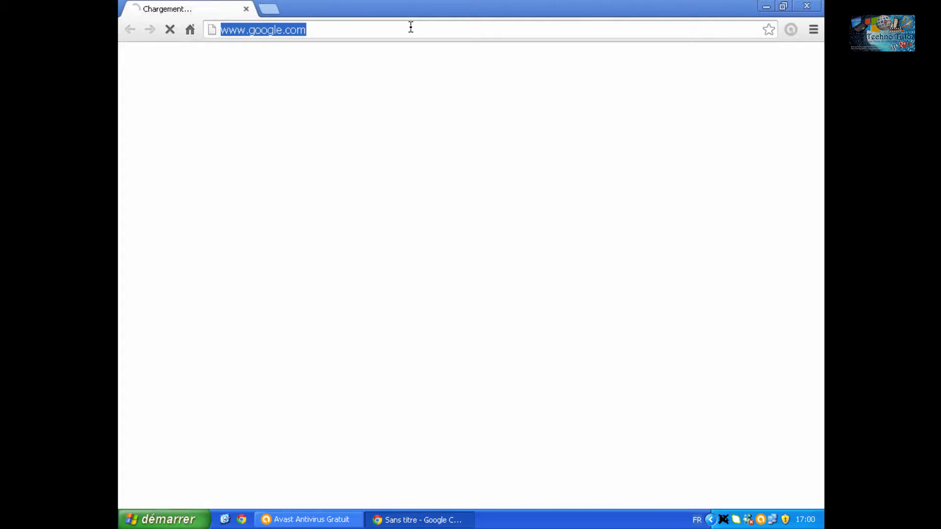
{"action": "type", "text": "lachainetutos.w"}
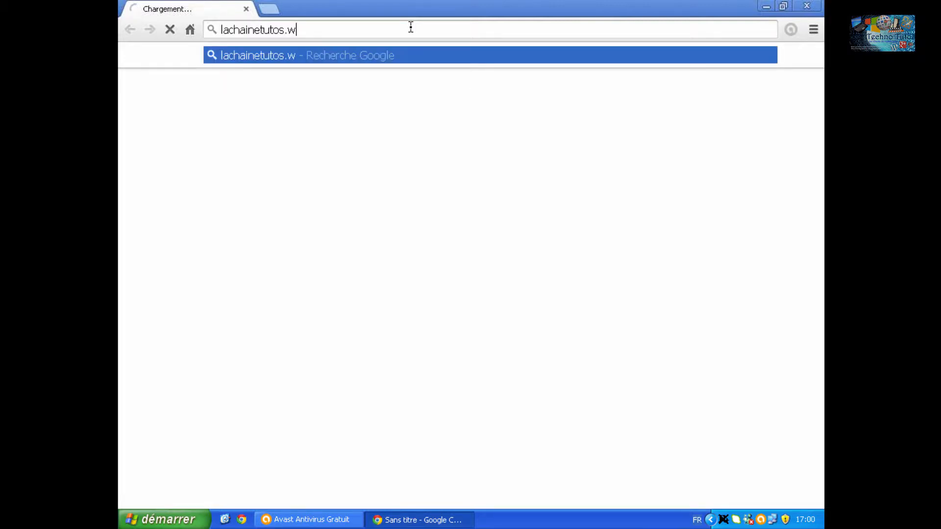
{"action": "type", "text": "ordp"}
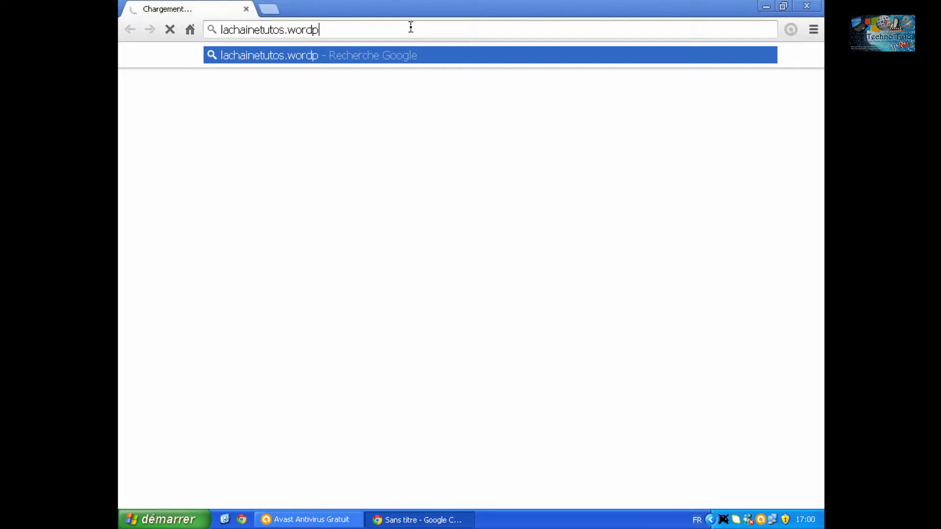
{"action": "type", "text": "ress.com"}
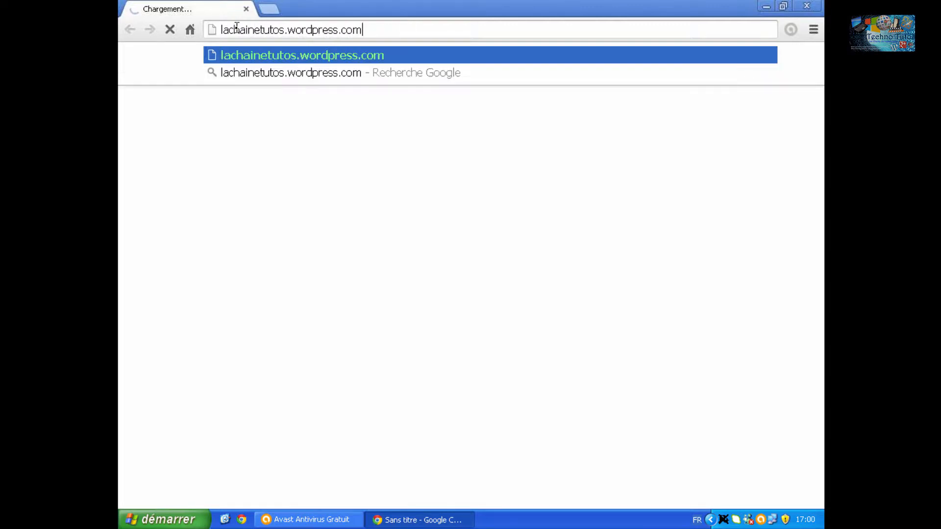
{"action": "left_click", "coordinate": [220, 31]}
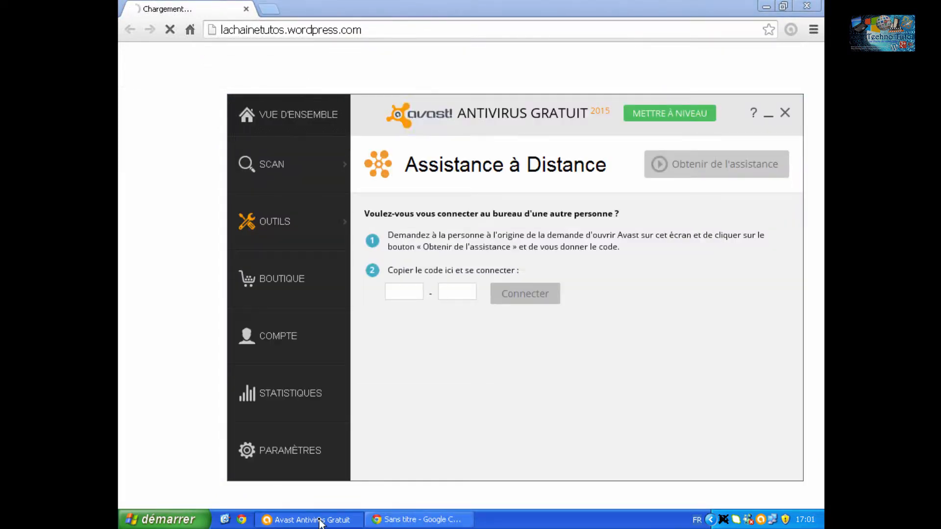
Step: Open the COMPTE section in the remote Avast sidebar
{"action": "left_click", "coordinate": [295, 344]}
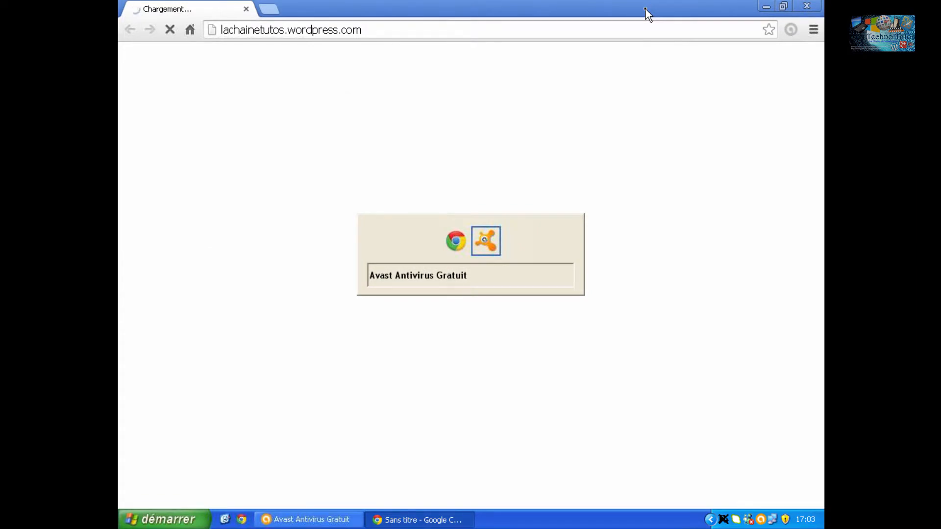
Step: Exit full screen and close the leftover avast! File Transfer window
{"action": "key", "text": "alt+Tab"}
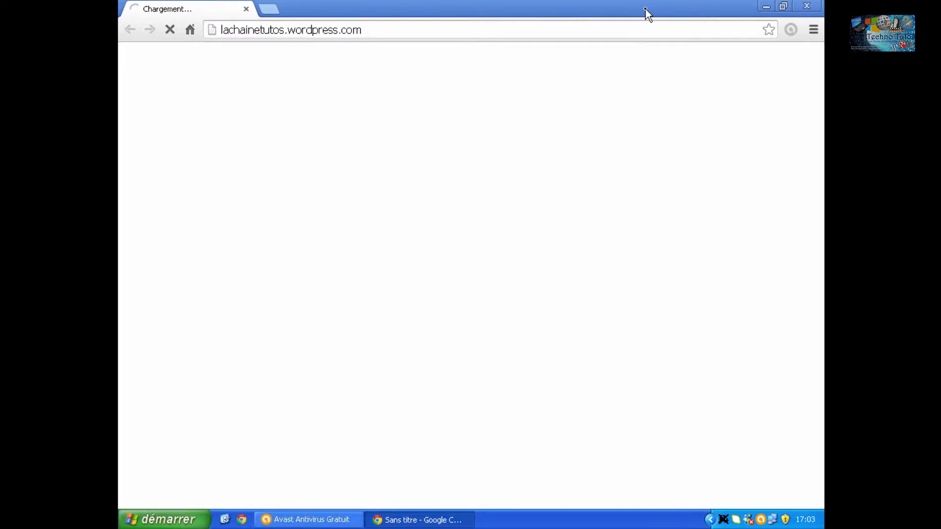
{"action": "key", "text": "Escape"}
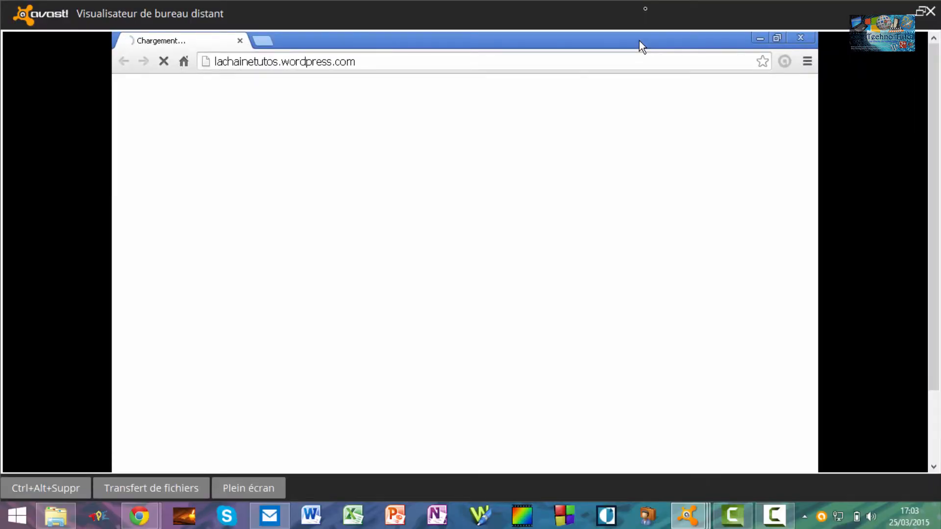
{"action": "key", "text": "alt+Tab"}
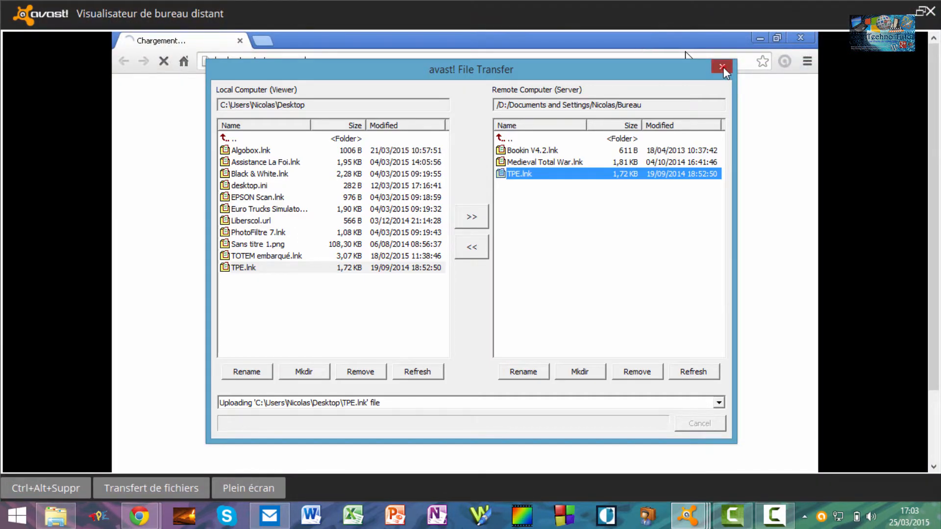
{"action": "left_click", "coordinate": [723, 69]}
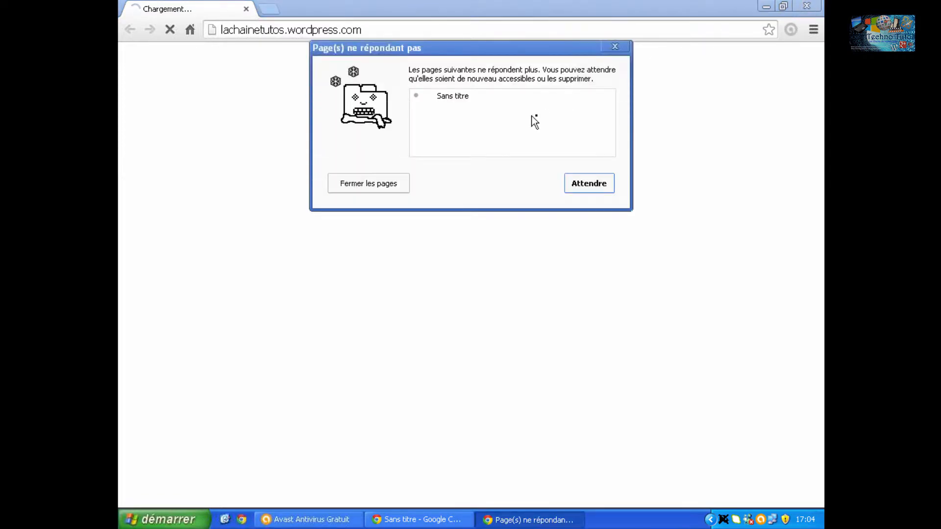
Step: Close Chrome's unresponsive pages, then close the stuck Avast Antivirus window
{"action": "left_click", "coordinate": [340, 184]}
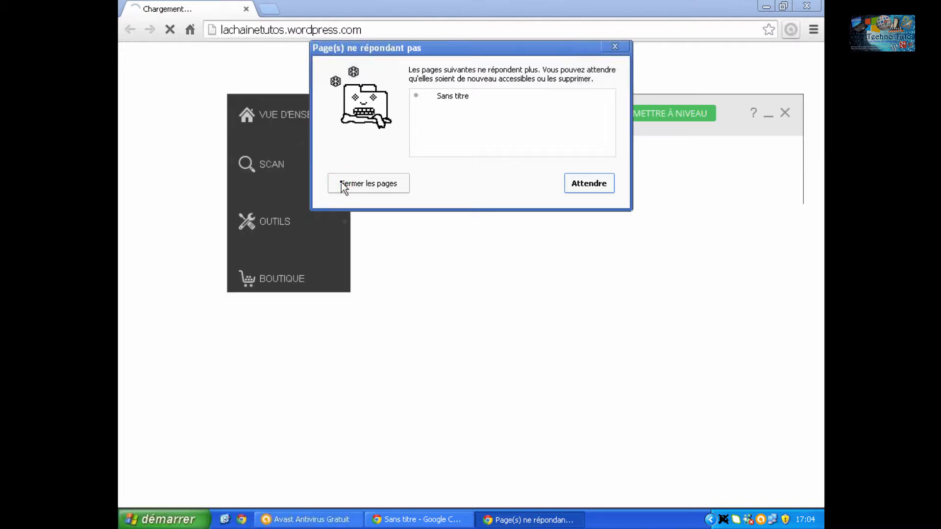
{"action": "left_click", "coordinate": [394, 185]}
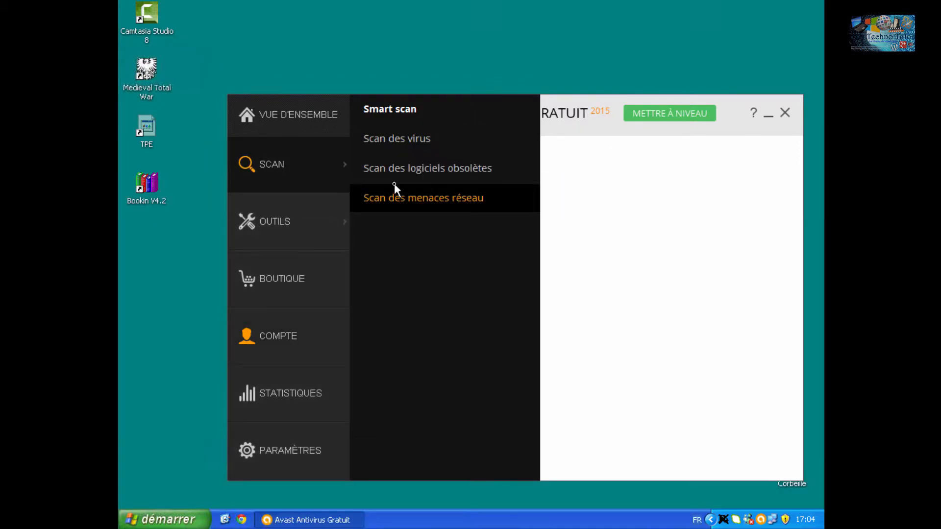
{"action": "left_click", "coordinate": [293, 226]}
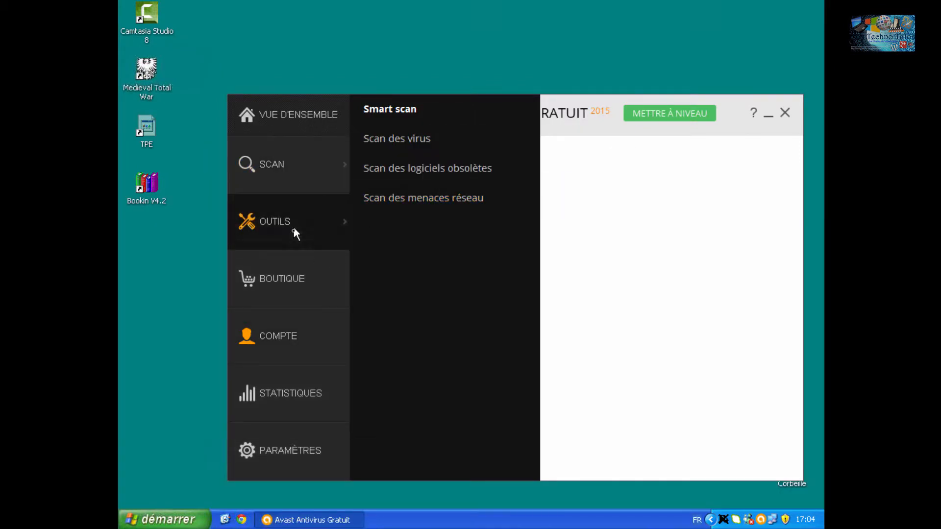
{"action": "left_click", "coordinate": [298, 336]}
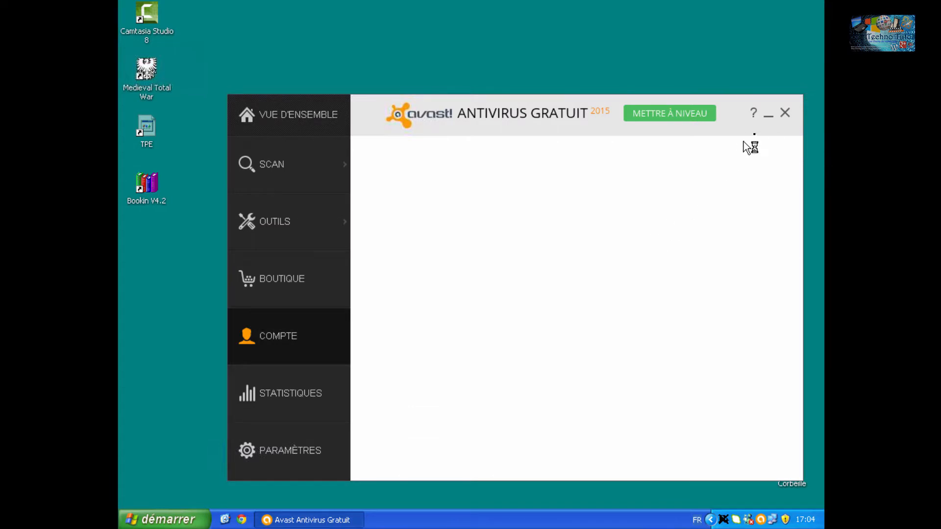
{"action": "left_click", "coordinate": [785, 113]}
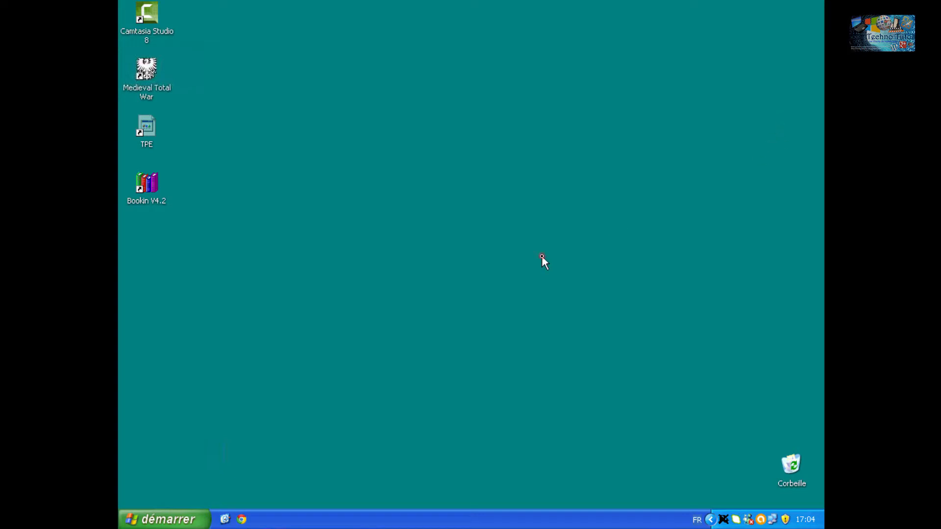
Step: Exit the viewer's full screen and send Ctrl+Alt+Suppr to show the remote Sécurité de Windows screen
{"action": "key", "text": "ctrl+shift+alt+f"}
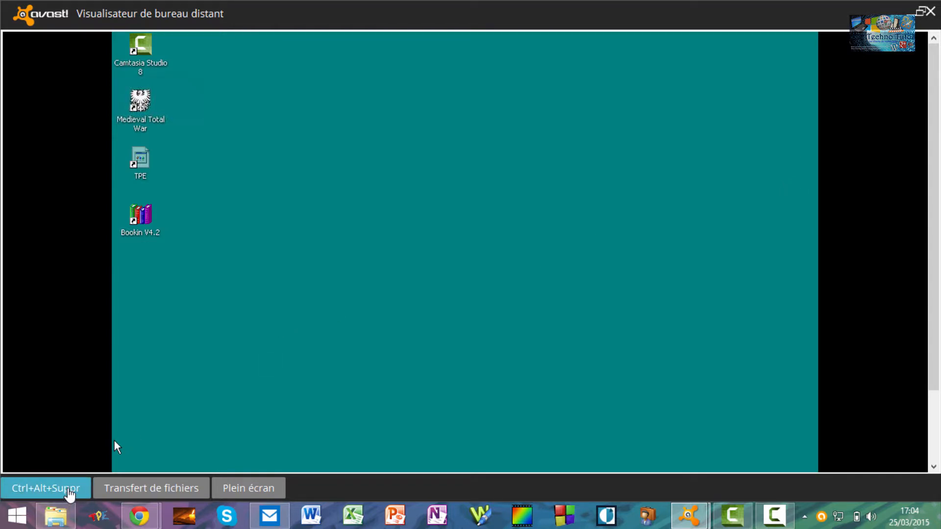
{"action": "left_click", "coordinate": [70, 494]}
{"action": "left_click", "coordinate": [70, 490]}
{"action": "left_click", "coordinate": [248, 488]}
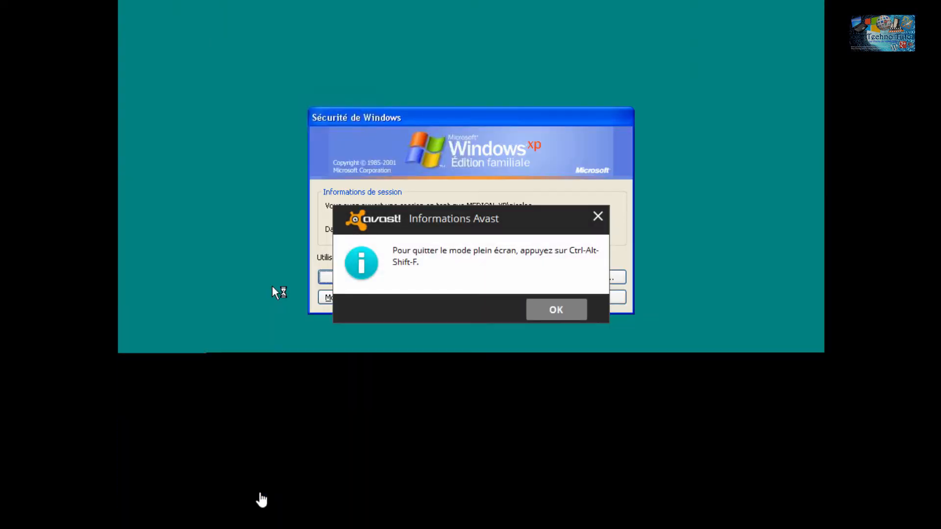
Step: Dismiss the full-screen notice and open Task Manager from the Sécurité de Windows screen
{"action": "left_click", "coordinate": [547, 313]}
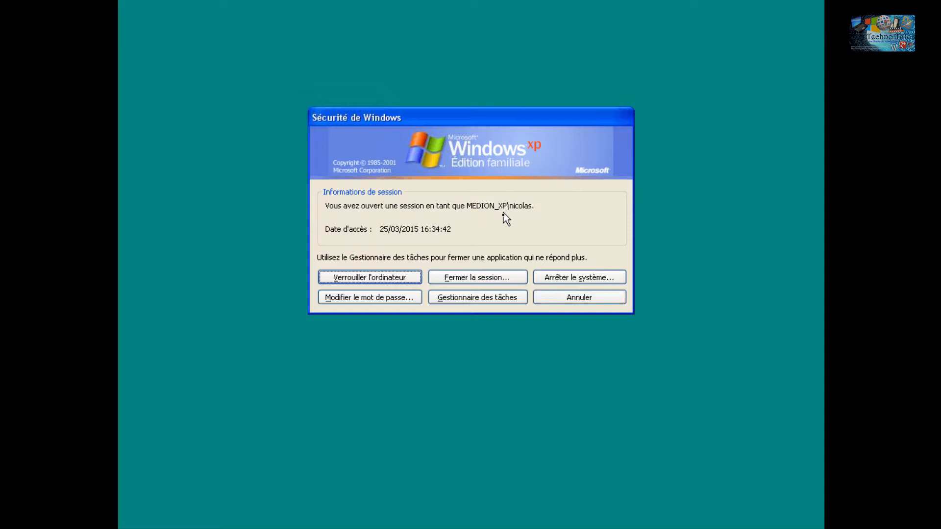
{"action": "left_click", "coordinate": [478, 290]}
{"action": "left_click", "coordinate": [488, 300]}
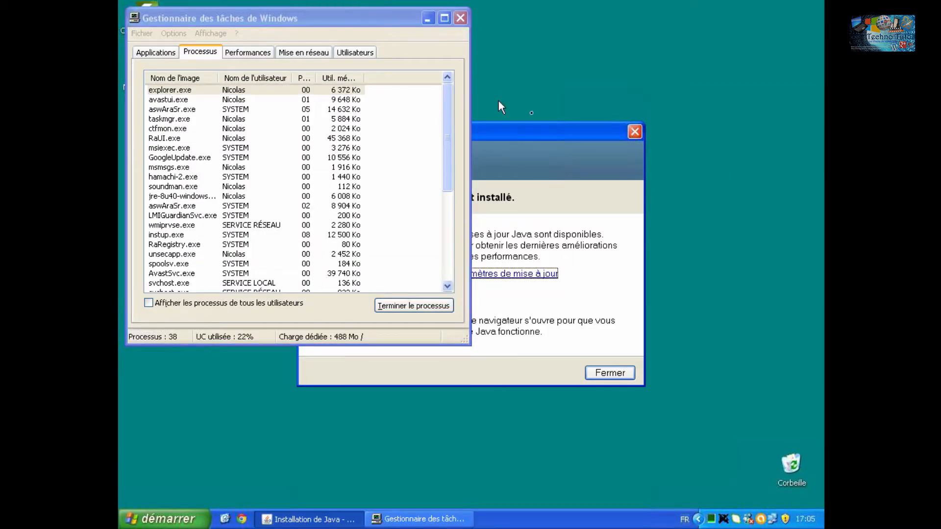
Step: Close the finished Java installer, check the Applications list, and close Task Manager
{"action": "left_click", "coordinate": [533, 129]}
{"action": "left_click_drag", "start_coordinate": [621, 119], "coordinate": [704, 92]}
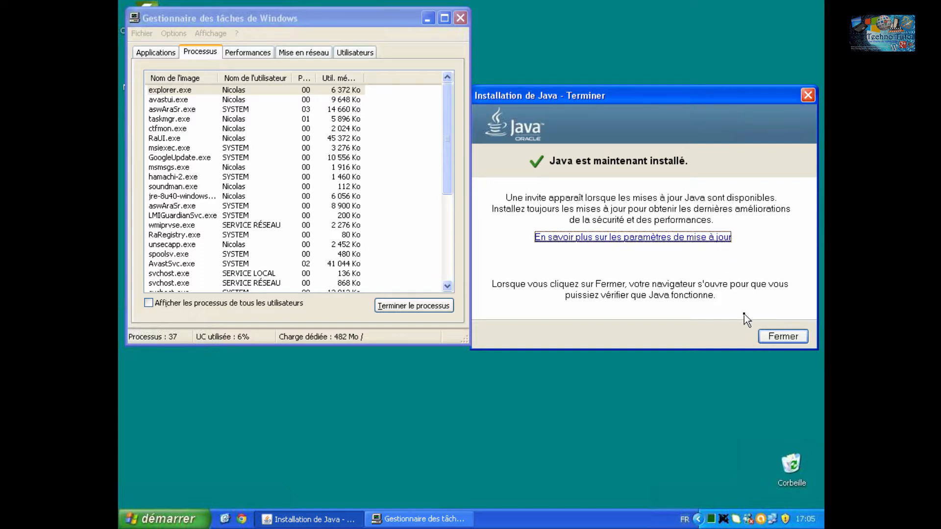
{"action": "left_click", "coordinate": [767, 334]}
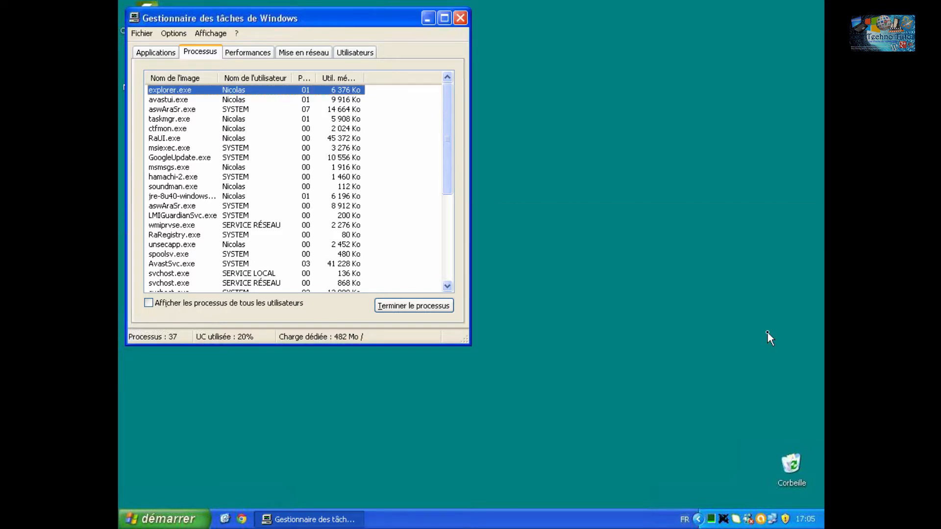
{"action": "left_click", "coordinate": [163, 55]}
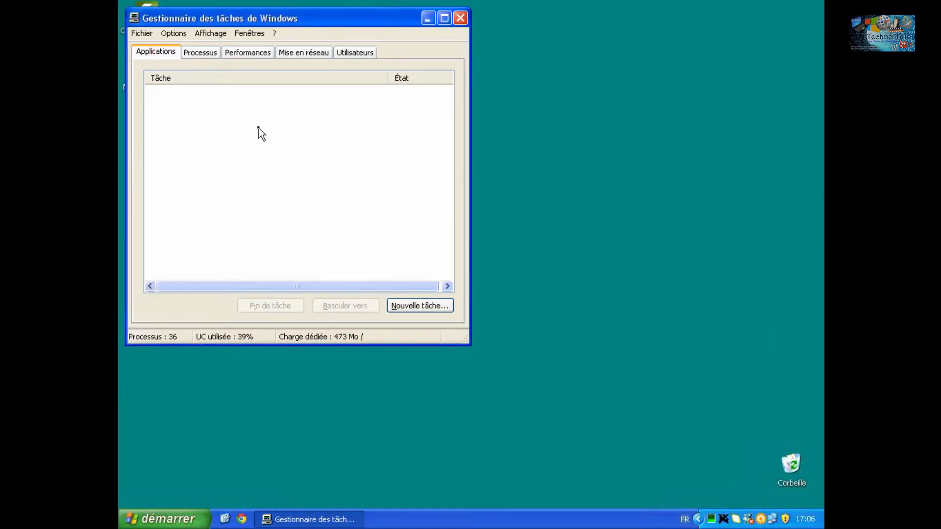
{"action": "left_click", "coordinate": [461, 18]}
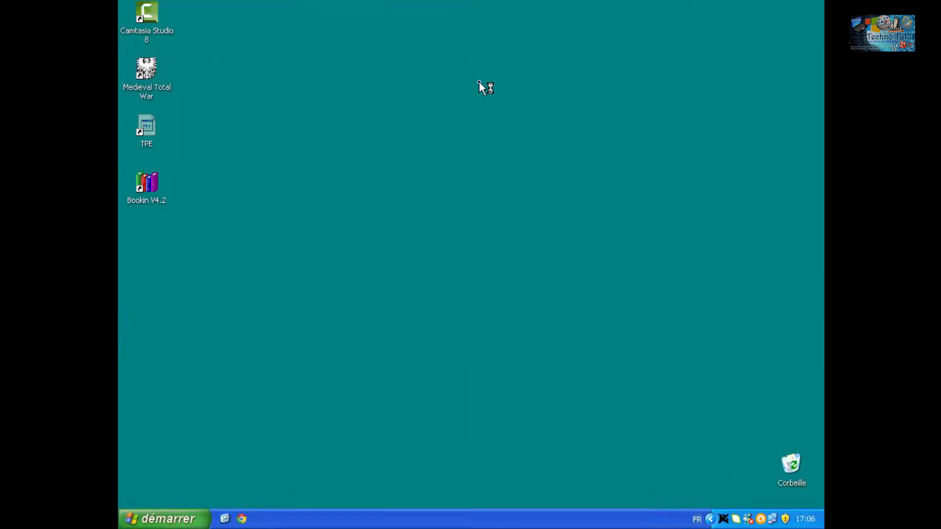
Step: Exit full screen and close Avast Remote Desktop Viewer to end the remote session
{"action": "key", "text": "ctrl+shift+alt+f"}
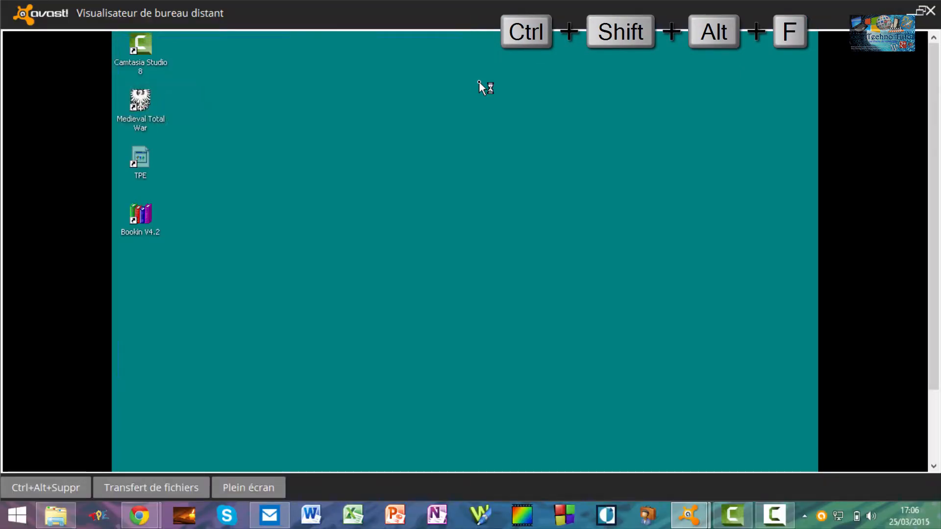
{"action": "left_click", "coordinate": [933, 14]}
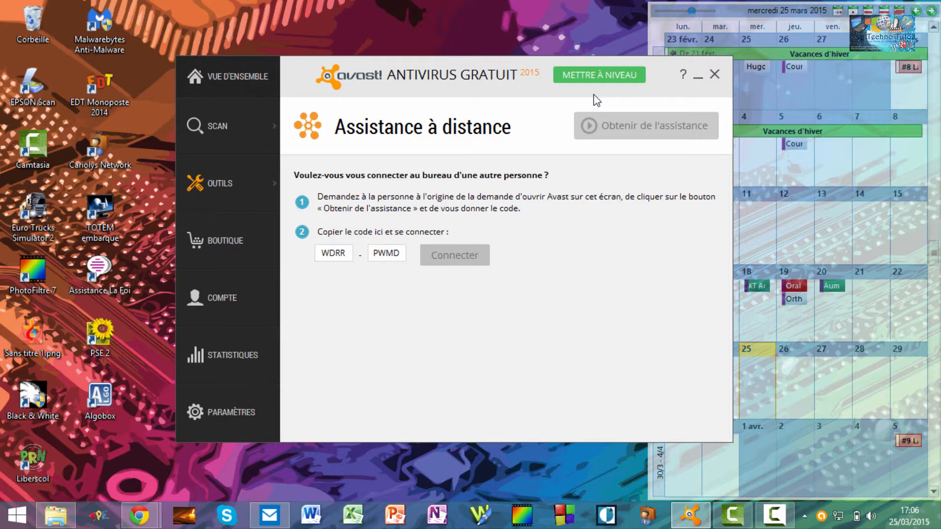
Step: Open the Compte page and scroll to Mes autres appareils, listing the current device and four others
{"action": "left_click", "coordinate": [231, 286]}
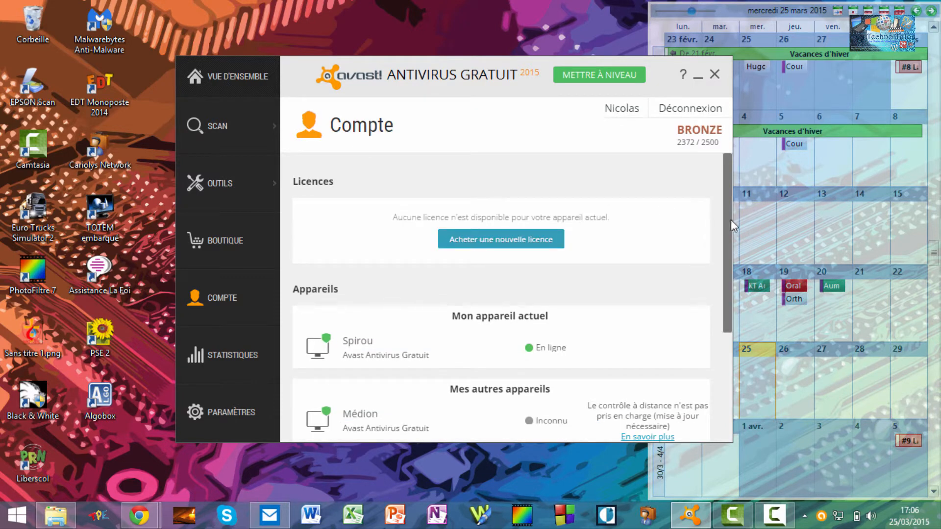
{"action": "left_click_drag", "start_coordinate": [728, 216], "coordinate": [716, 327]}
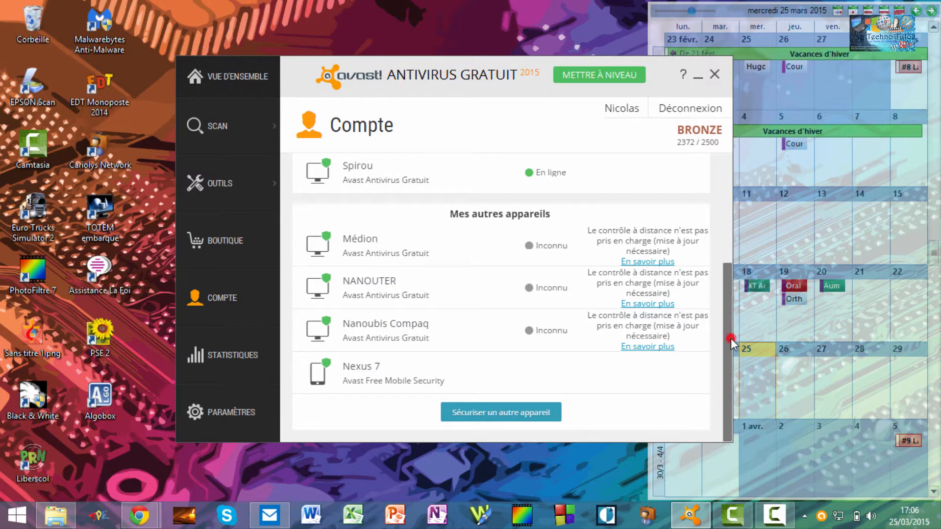
{"action": "left_click_drag", "start_coordinate": [731, 336], "coordinate": [731, 332]}
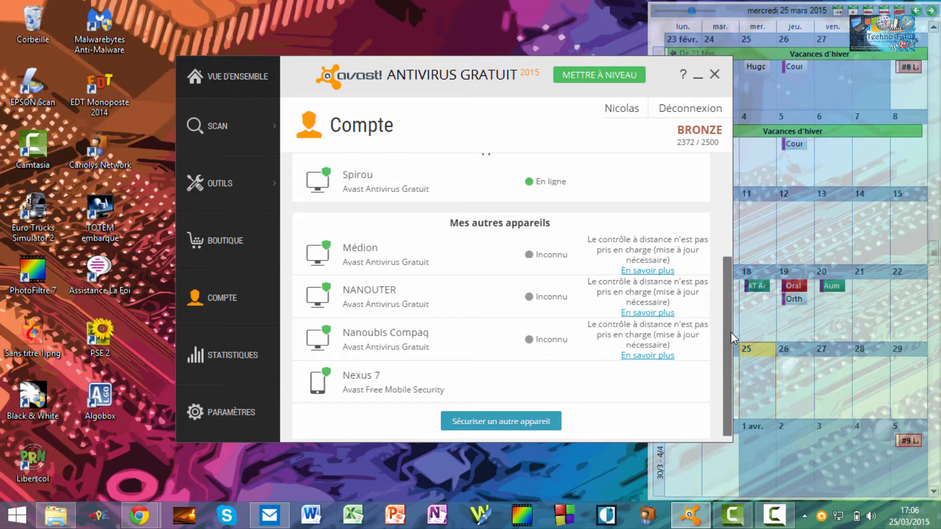
Step: Open the Médion device's details: protected, Windows XP 32 bits, Avast 2015 with an update available
{"action": "left_click", "coordinate": [504, 272]}
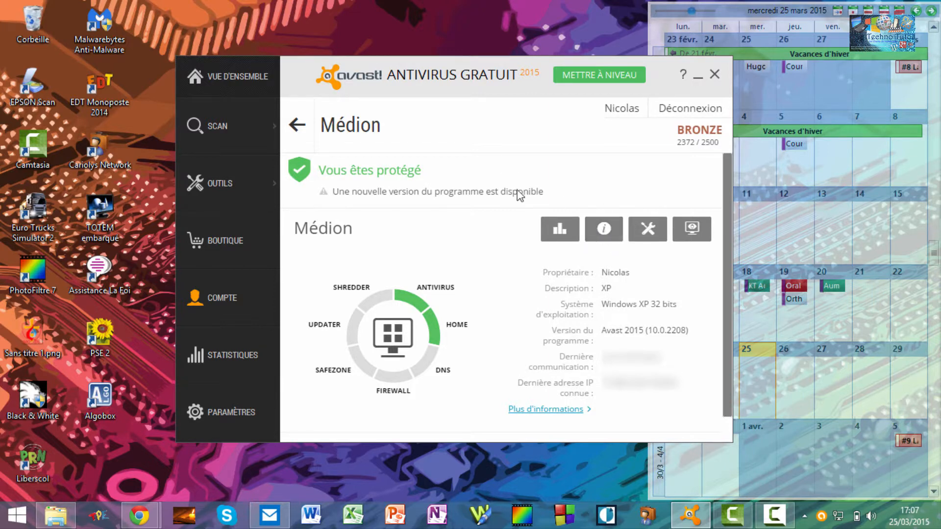
{"action": "scroll", "coordinate": [725, 292], "scroll_direction": "down", "scroll_amount": 2}
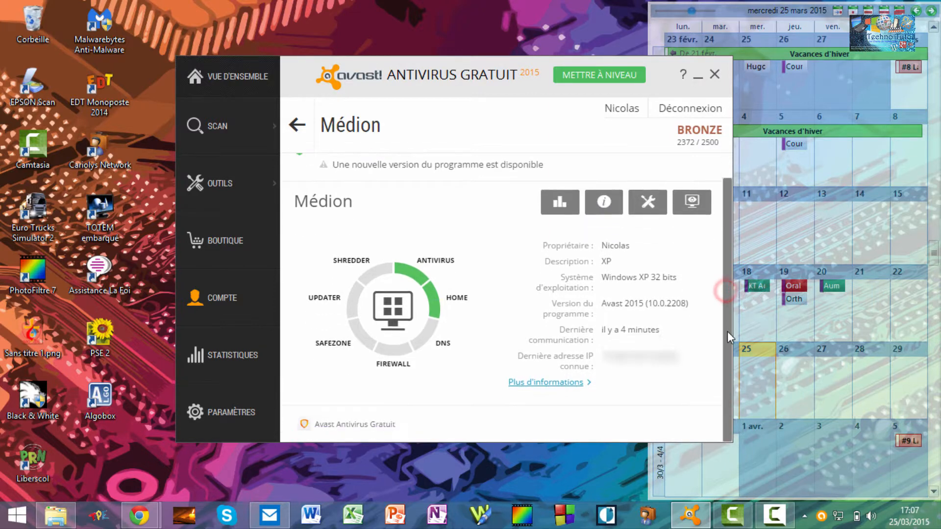
{"action": "scroll", "coordinate": [727, 299], "scroll_direction": "up", "scroll_amount": 2}
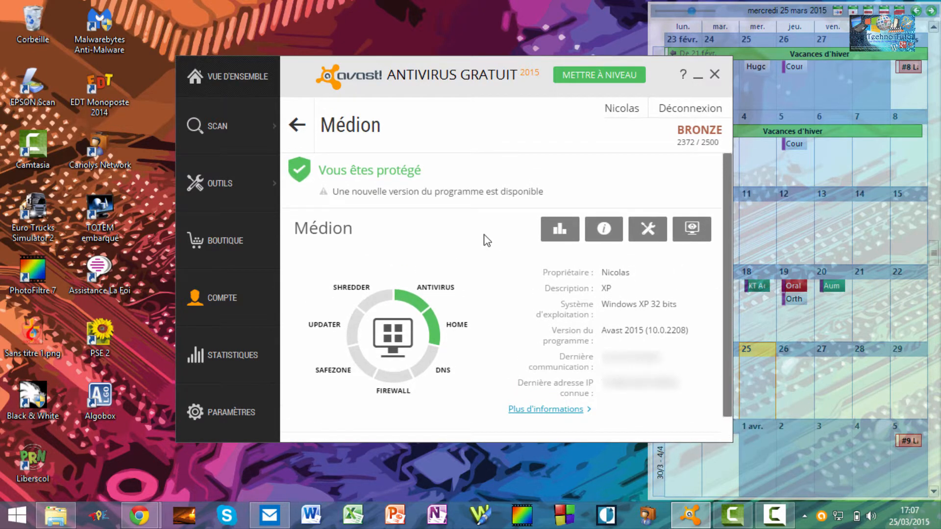
Step: Go back to Compte and open the Bronze Récompenses page at 2372 / 2500 points
{"action": "left_click", "coordinate": [297, 142]}
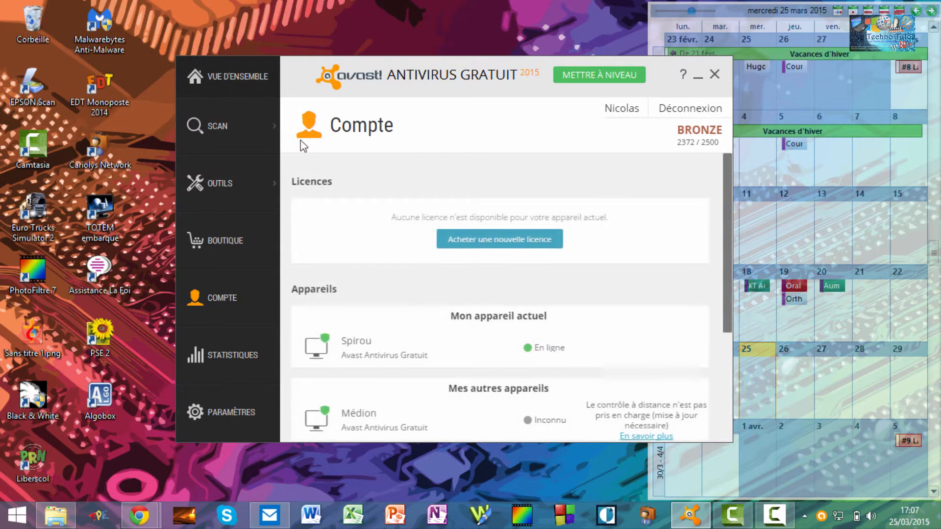
{"action": "left_click", "coordinate": [691, 145]}
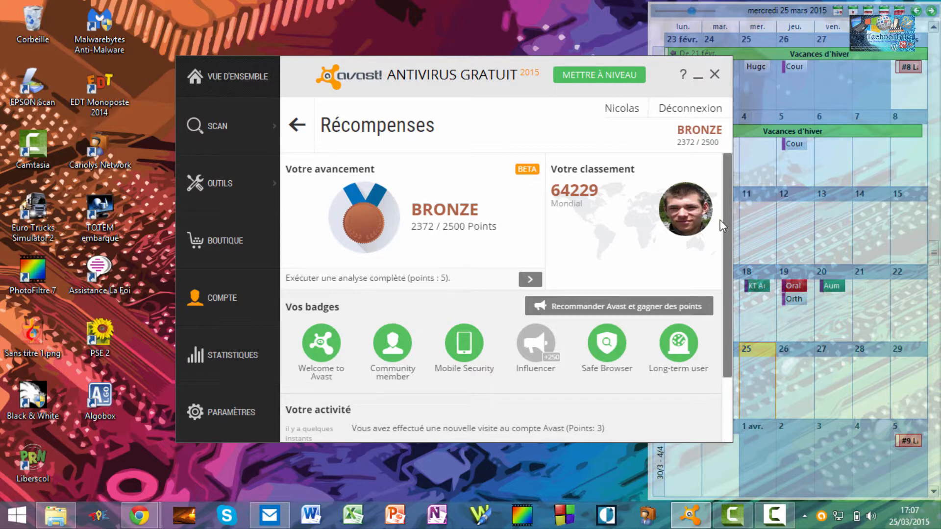
{"action": "mouse_move", "coordinate": [728, 220]}
{"action": "left_mouse_down"}
{"action": "mouse_move", "coordinate": [732, 312]}
{"action": "mouse_move", "coordinate": [733, 235]}
{"action": "left_mouse_up"}
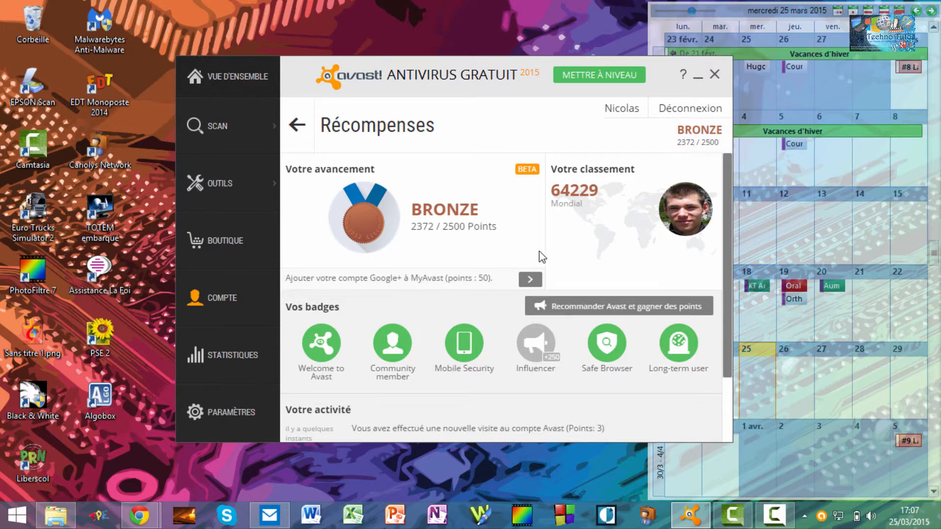
Step: Cycle through the suggested ways to earn more points on the Récompenses page
{"action": "left_click_drag", "start_coordinate": [436, 282], "coordinate": [354, 289]}
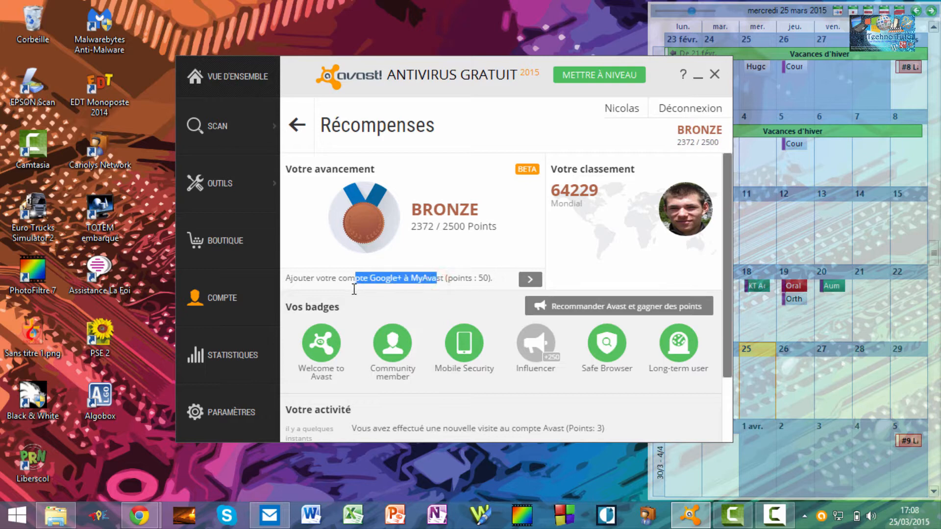
{"action": "left_click", "coordinate": [353, 286]}
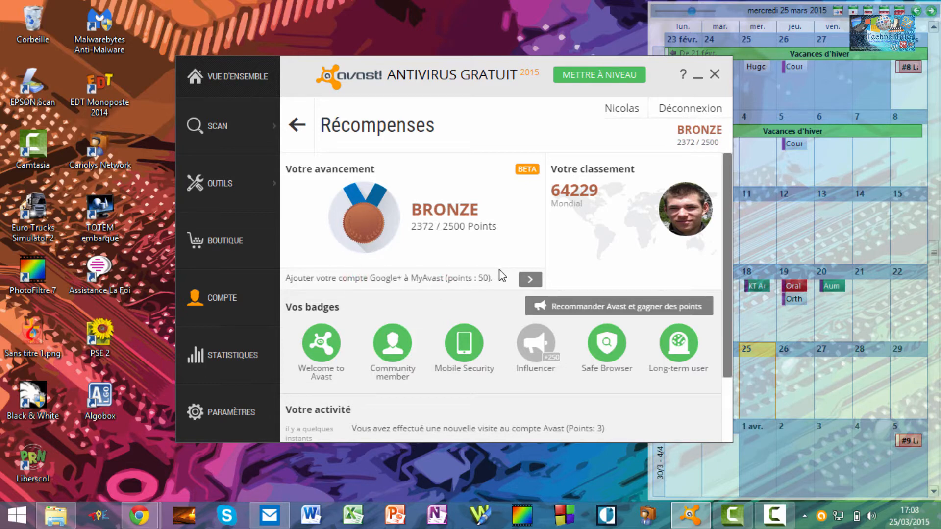
{"action": "left_click", "coordinate": [527, 281]}
{"action": "left_click", "coordinate": [528, 281]}
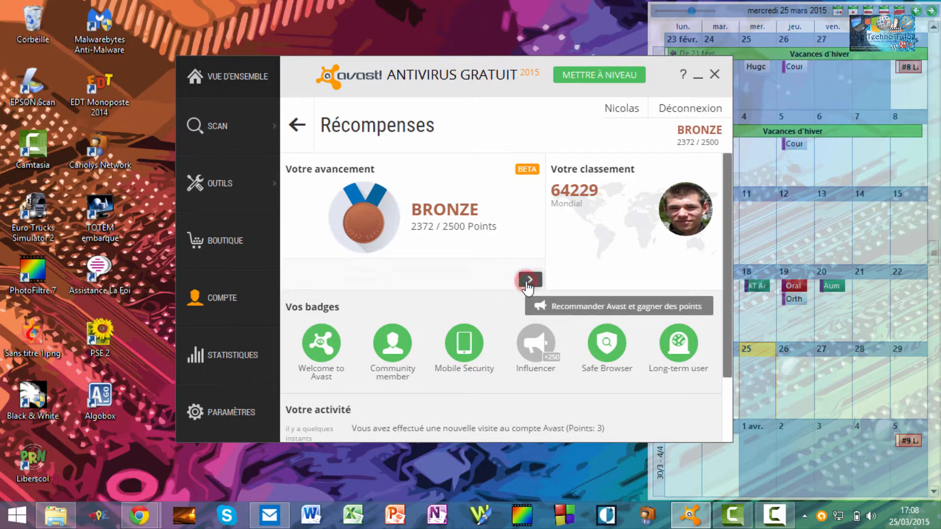
{"action": "left_click", "coordinate": [528, 281]}
{"action": "left_click", "coordinate": [528, 280]}
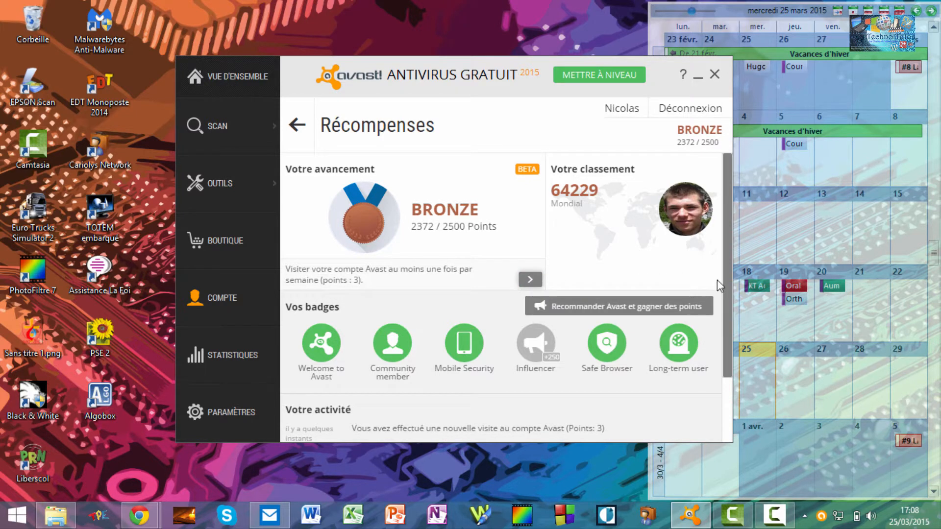
{"action": "left_click_drag", "start_coordinate": [729, 283], "coordinate": [719, 353]}
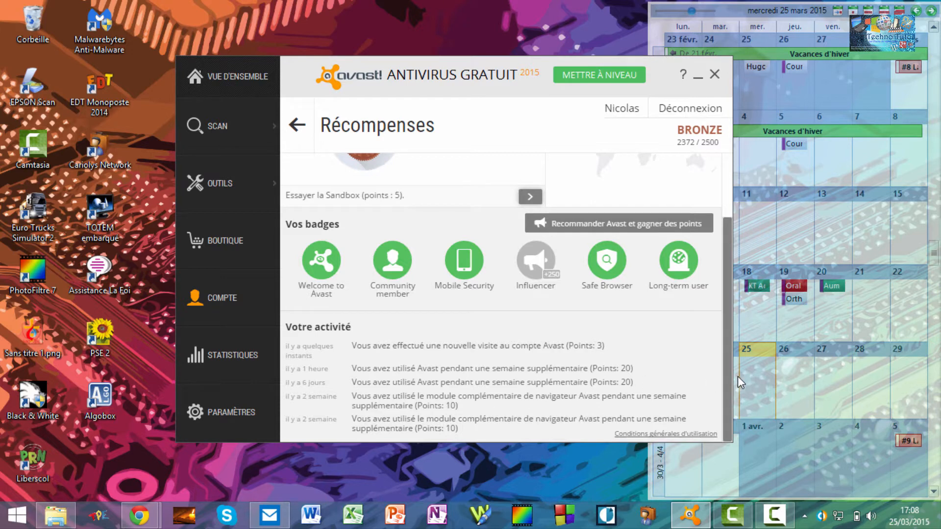
{"action": "scroll", "coordinate": [728, 375], "scroll_direction": "up", "scroll_amount": 3}
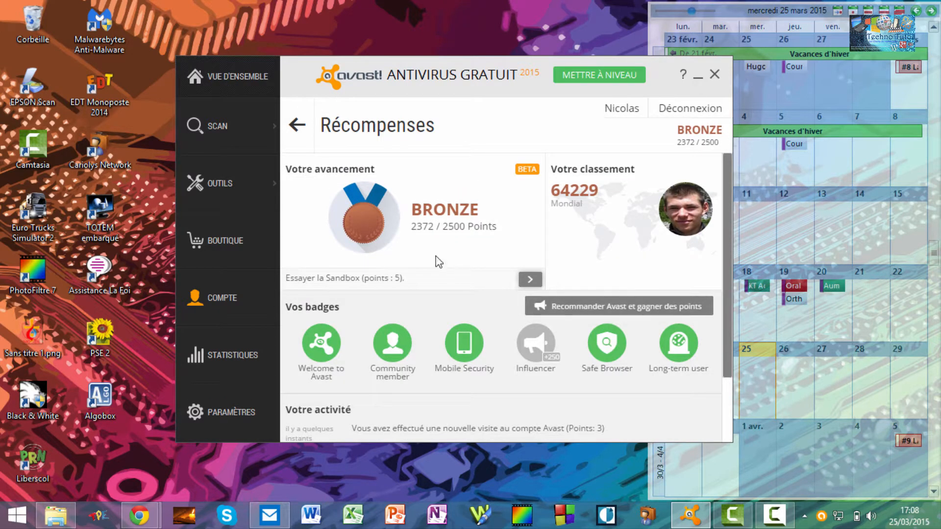
{"action": "left_click_drag", "start_coordinate": [554, 173], "coordinate": [582, 198]}
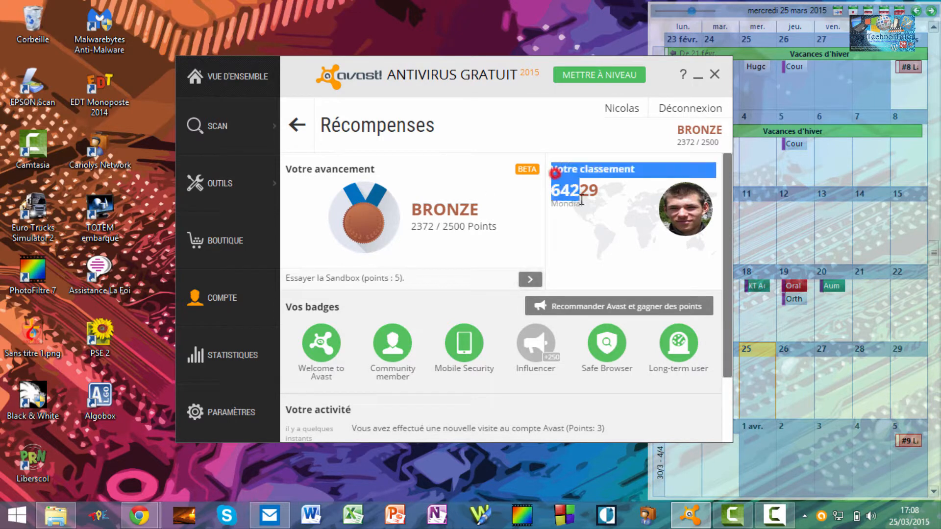
{"action": "left_click", "coordinate": [582, 199]}
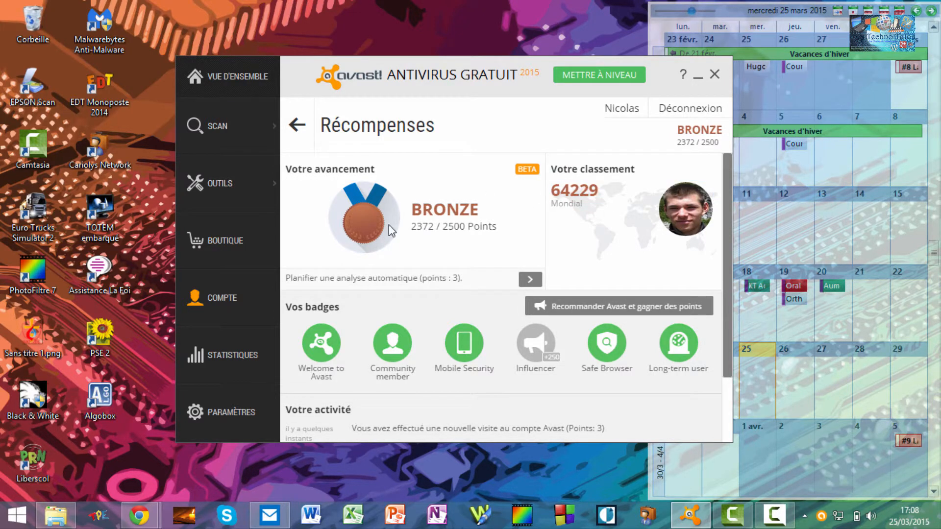
{"action": "left_click_drag", "start_coordinate": [423, 206], "coordinate": [431, 209]}
{"action": "left_click", "coordinate": [396, 200]}
{"action": "left_click", "coordinate": [447, 221]}
{"action": "left_click_drag", "start_coordinate": [730, 273], "coordinate": [748, 251]}
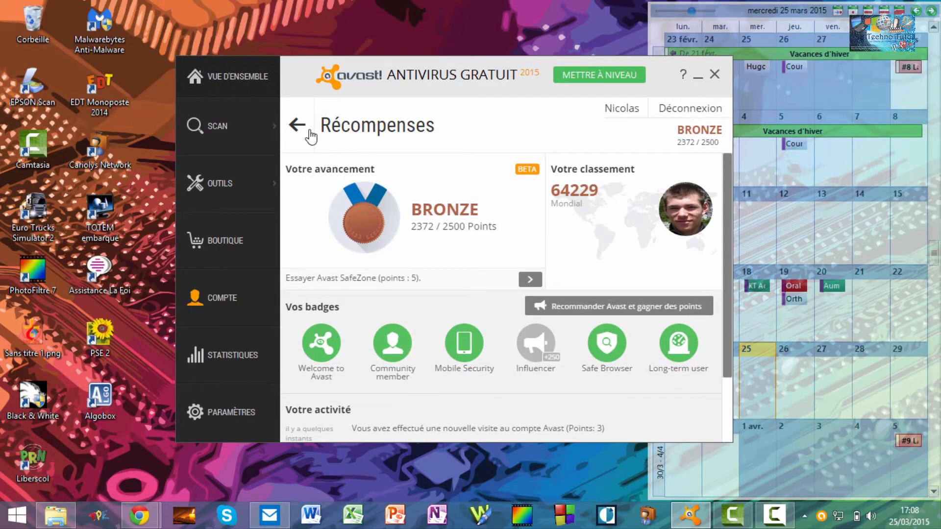
Step: Return to Compte, view NANOUTER's details, then scroll the device list to Nanoubis Compaq and Nexus 7
{"action": "left_click", "coordinate": [300, 123]}
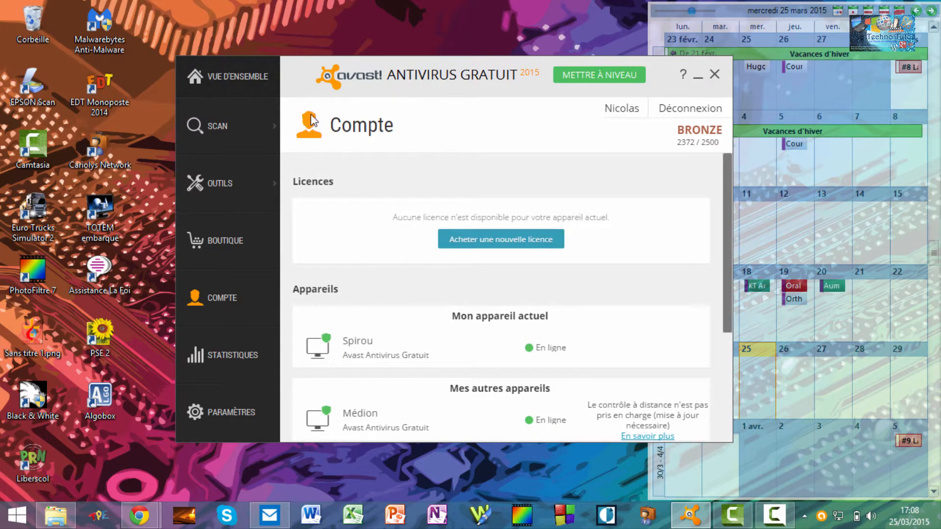
{"action": "left_click_drag", "start_coordinate": [726, 226], "coordinate": [724, 342]}
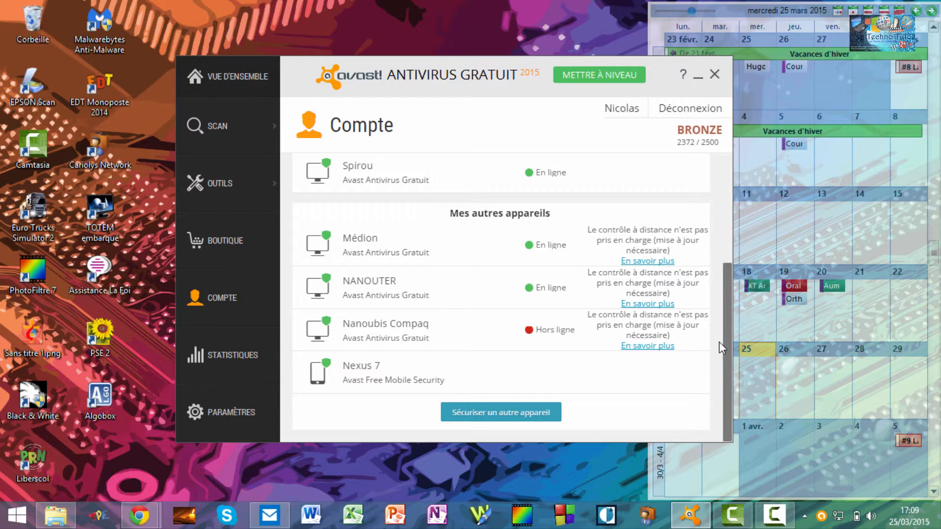
{"action": "left_click", "coordinate": [350, 289]}
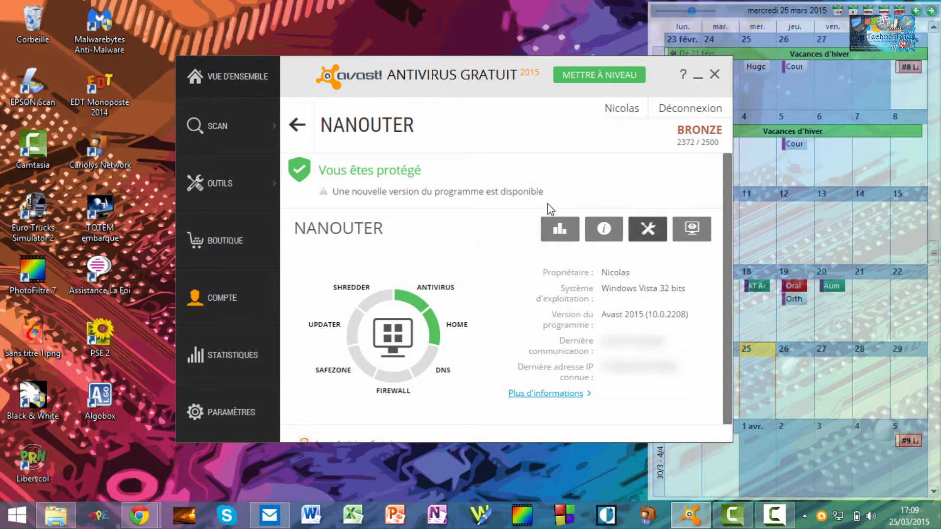
{"action": "left_click", "coordinate": [295, 127]}
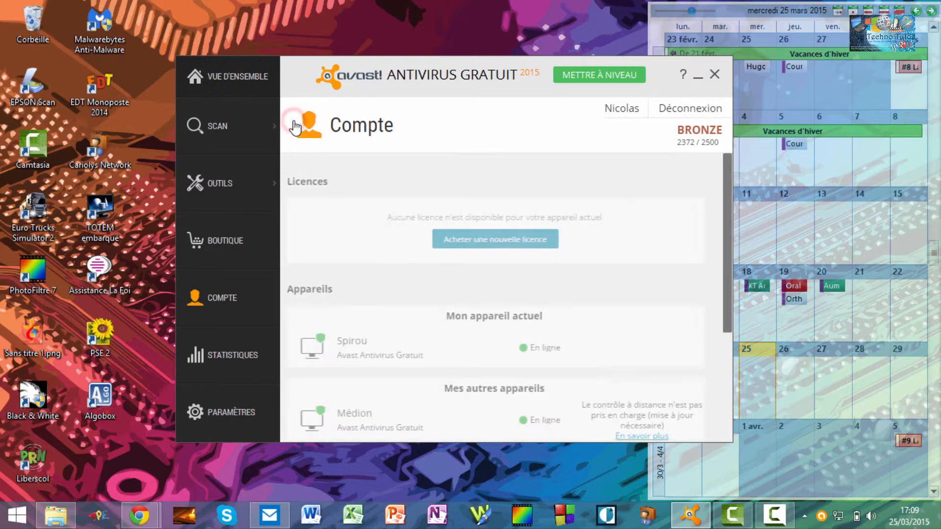
{"action": "left_click_drag", "start_coordinate": [730, 260], "coordinate": [739, 359]}
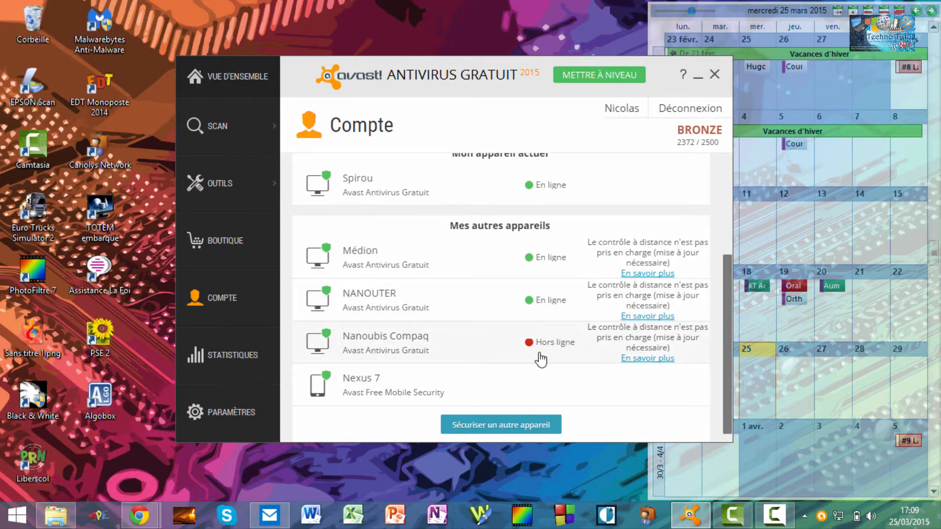
Step: Open the Nexus 7's details and system information: Android lollipop, SDK 21, battery 61%
{"action": "left_click", "coordinate": [524, 395]}
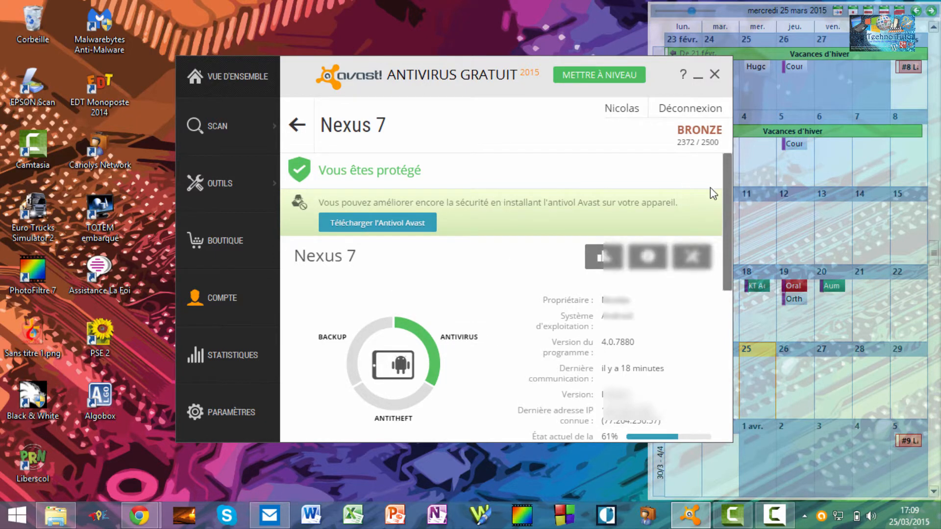
{"action": "left_click_drag", "start_coordinate": [725, 197], "coordinate": [731, 276]}
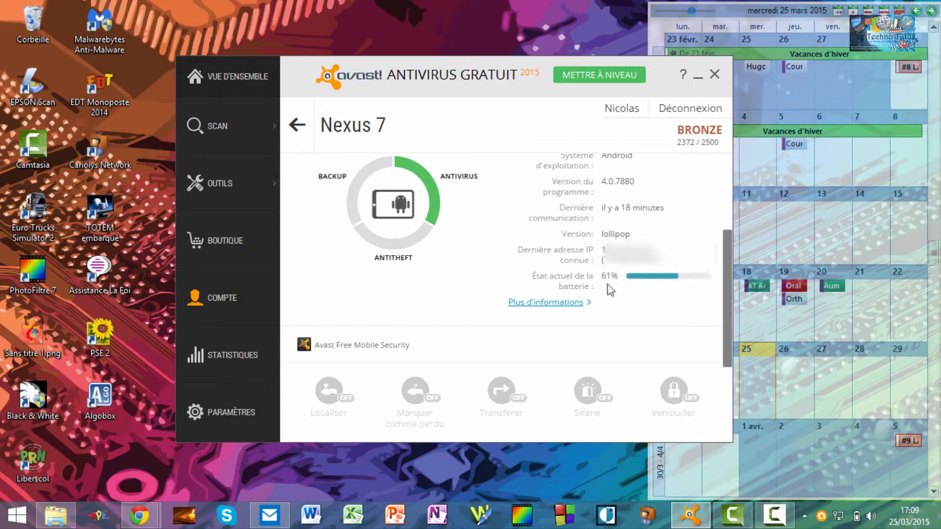
{"action": "left_click", "coordinate": [572, 300]}
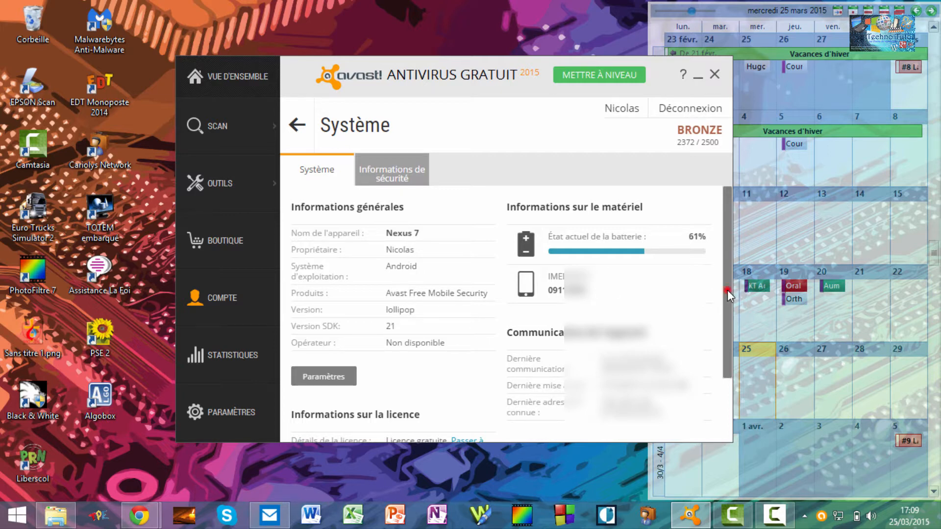
{"action": "left_click_drag", "start_coordinate": [727, 294], "coordinate": [721, 252]}
{"action": "left_click", "coordinate": [405, 172]}
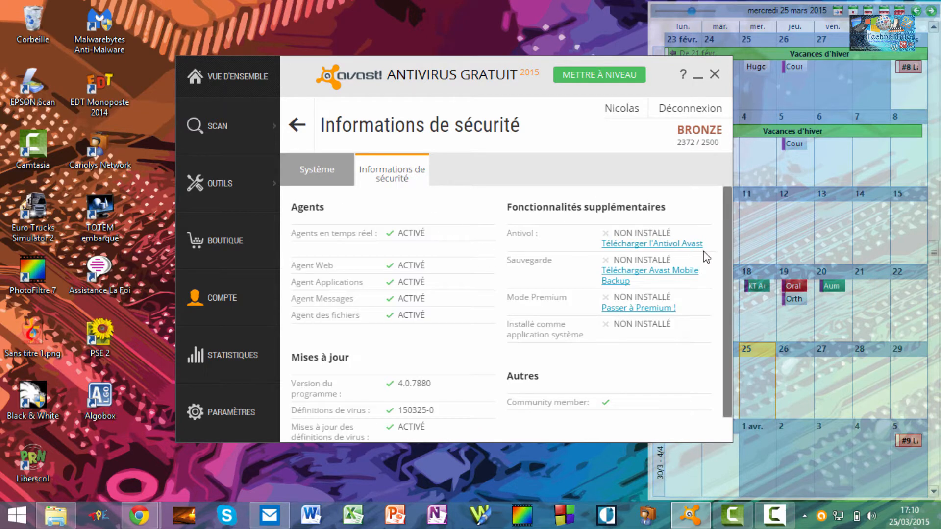
{"action": "scroll", "coordinate": [727, 259], "scroll_direction": "down", "scroll_amount": 1}
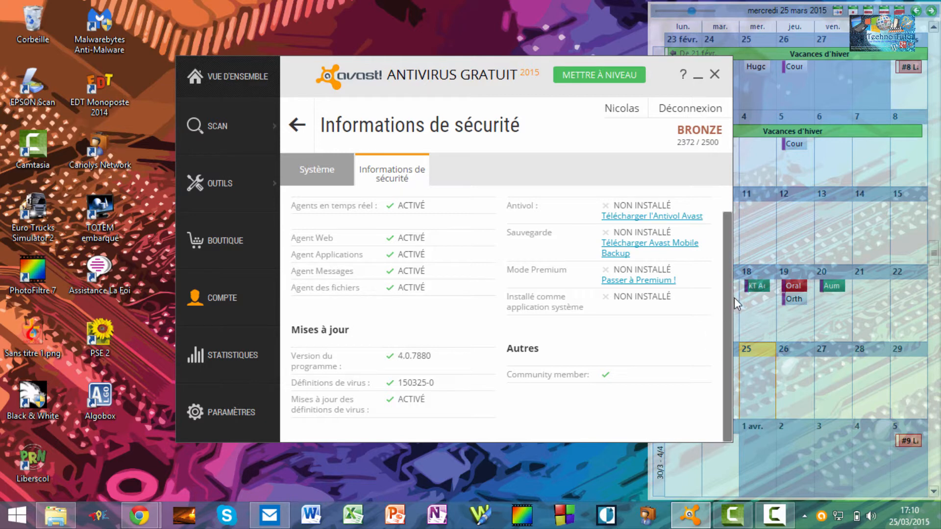
{"action": "scroll", "coordinate": [730, 266], "scroll_direction": "up", "scroll_amount": 1}
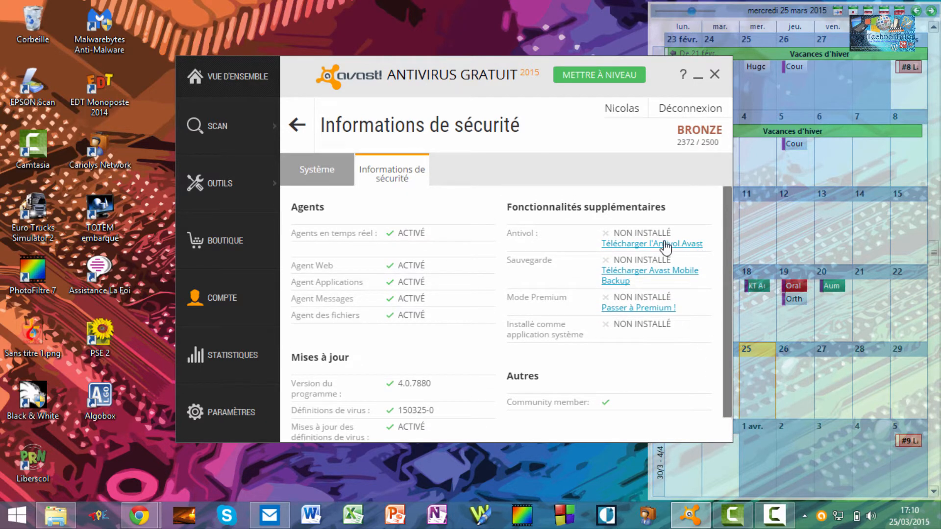
{"action": "left_click", "coordinate": [310, 133]}
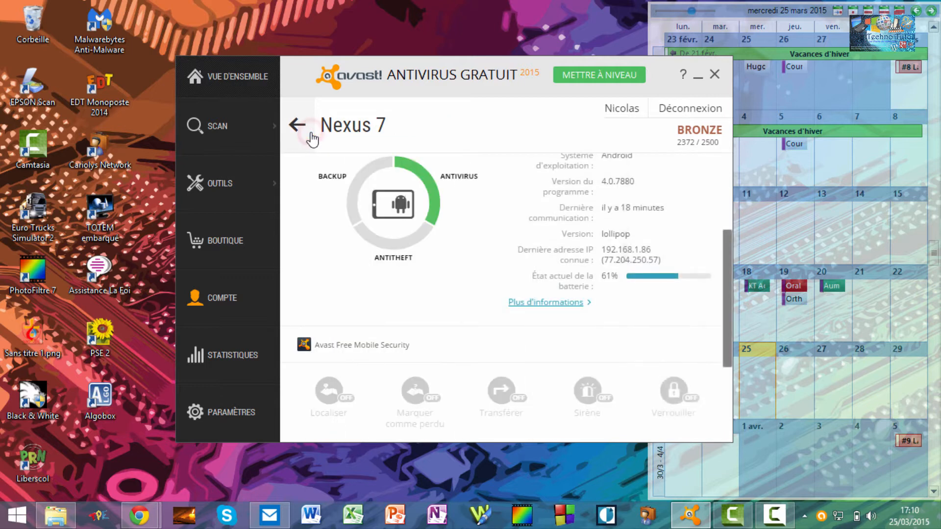
Step: Return to Compte and open the Médion device's protection statistics
{"action": "left_click", "coordinate": [307, 117]}
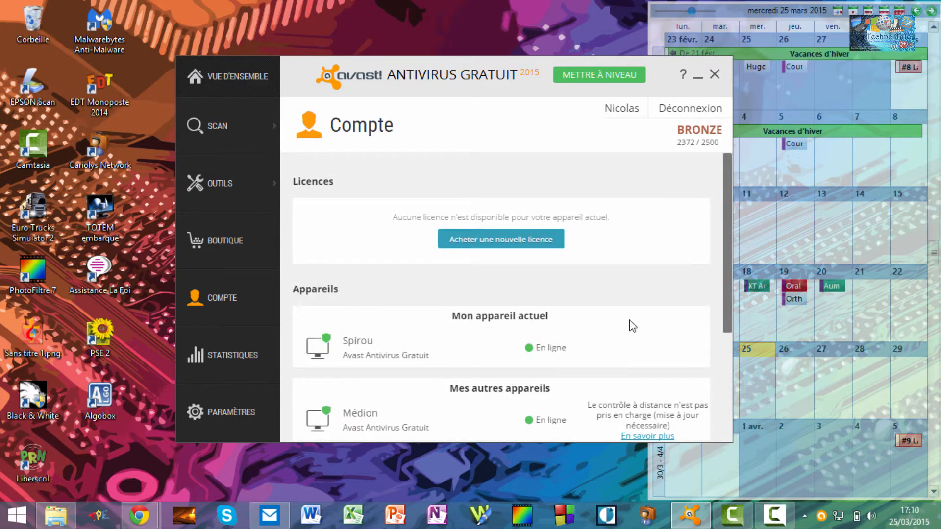
{"action": "left_click_drag", "start_coordinate": [728, 293], "coordinate": [727, 355]}
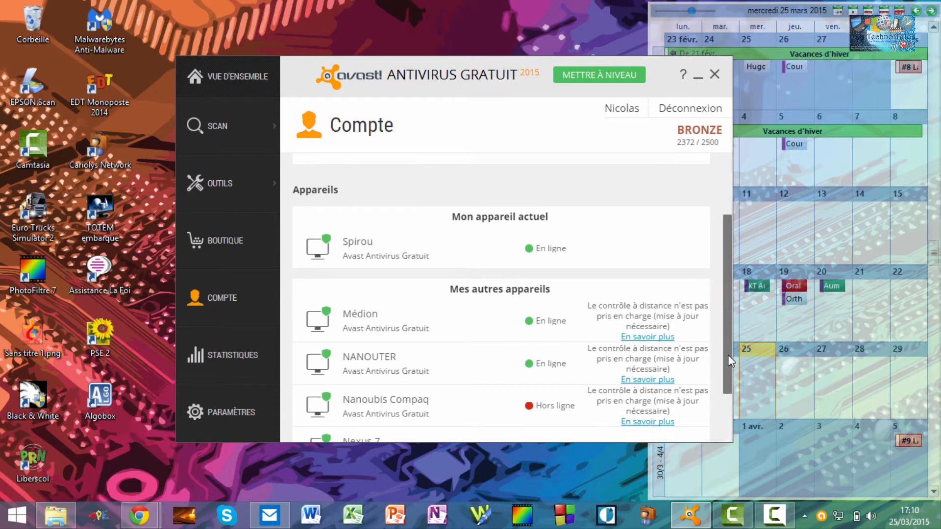
{"action": "left_click", "coordinate": [385, 316]}
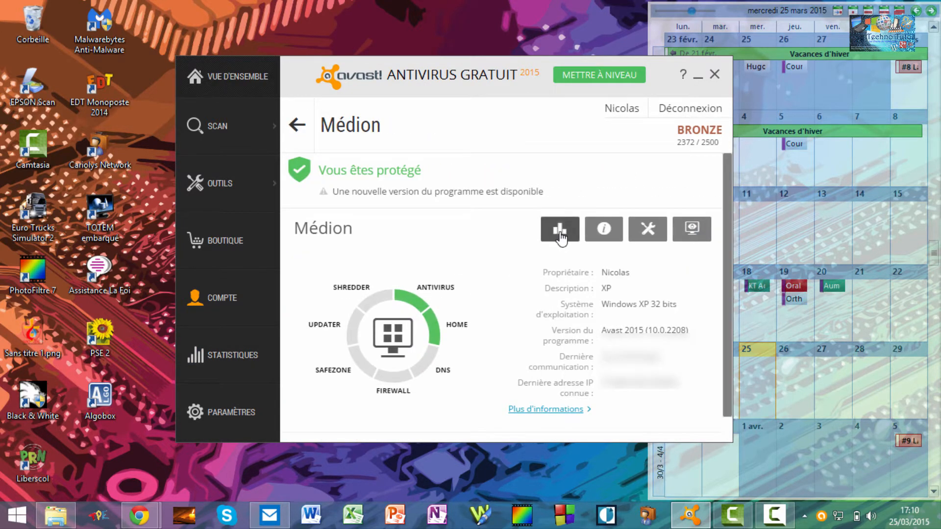
{"action": "left_click", "coordinate": [560, 239]}
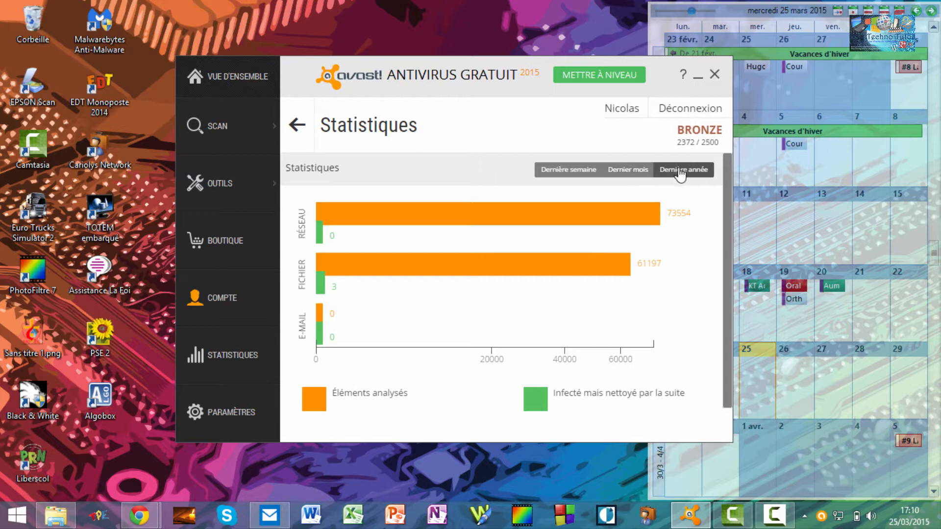
Step: Switch the Statistiques period to Dernière semaine: 737 network and 857 file items, none infected
{"action": "left_click", "coordinate": [672, 211]}
{"action": "left_click", "coordinate": [725, 280]}
{"action": "mouse_move", "coordinate": [726, 280]}
{"action": "left_mouse_down"}
{"action": "mouse_move", "coordinate": [727, 321]}
{"action": "mouse_move", "coordinate": [738, 267]}
{"action": "left_mouse_up"}
{"action": "left_click", "coordinate": [618, 170]}
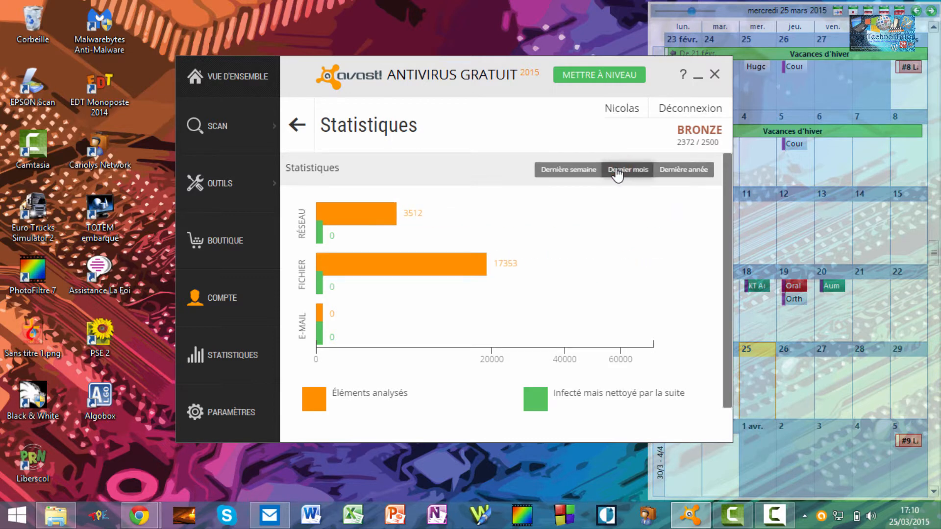
{"action": "left_click", "coordinate": [587, 175]}
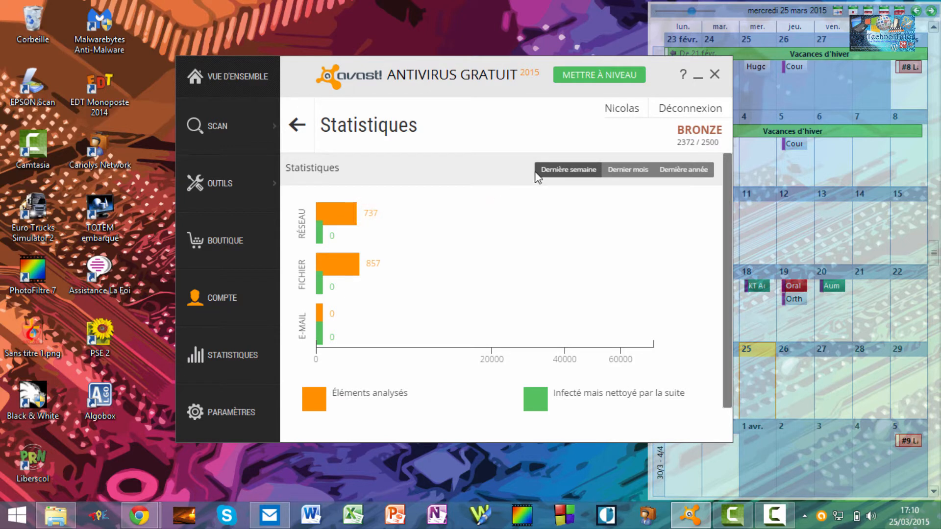
{"action": "left_click", "coordinate": [635, 109]}
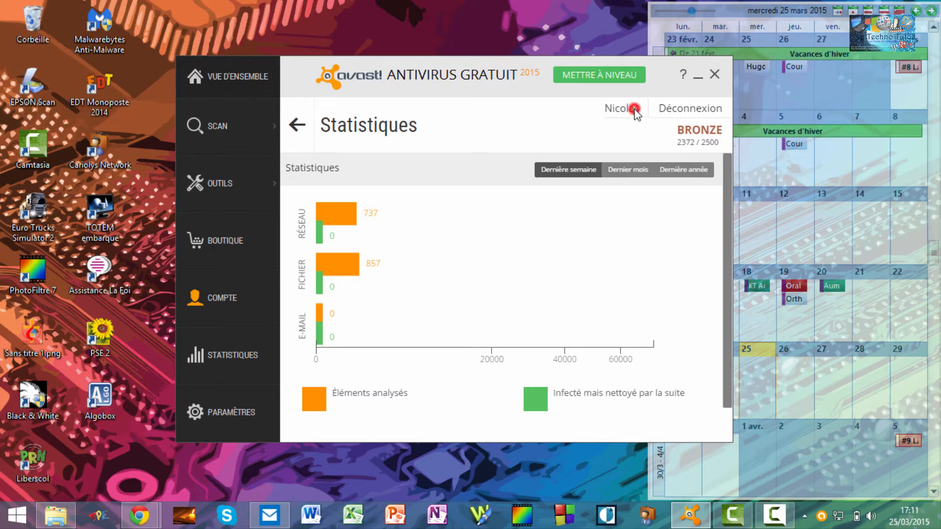
Step: Return to the Médion device page, try remote control, and dismiss the 'Avast doit être mis à jour' message
{"action": "left_click", "coordinate": [291, 131]}
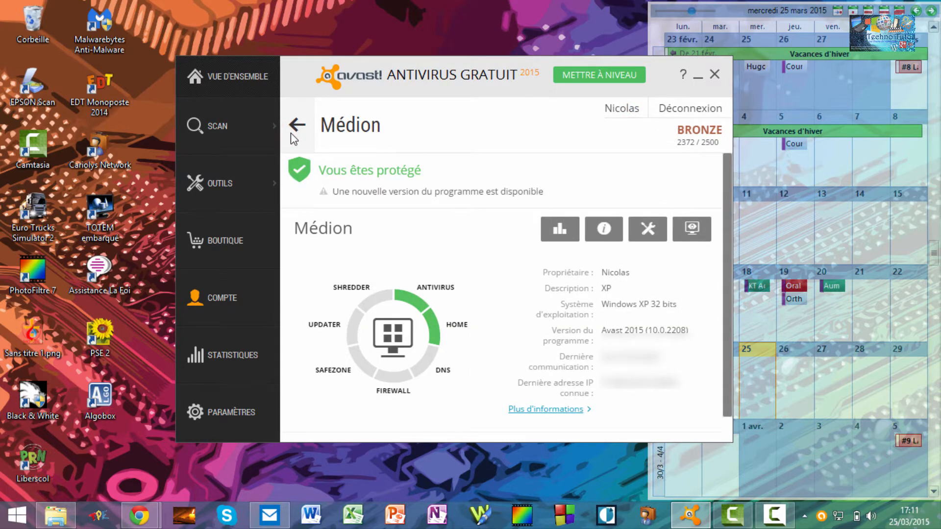
{"action": "left_click", "coordinate": [692, 239]}
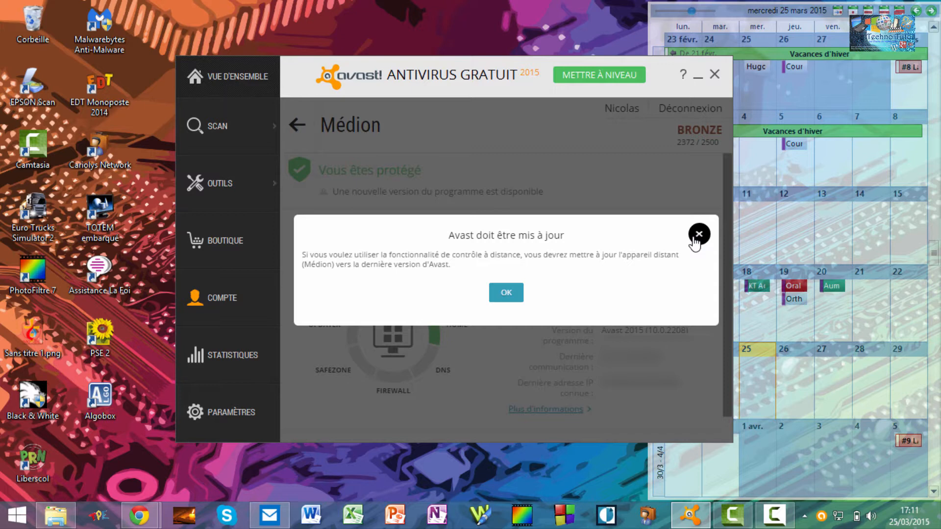
{"action": "left_click", "coordinate": [696, 238]}
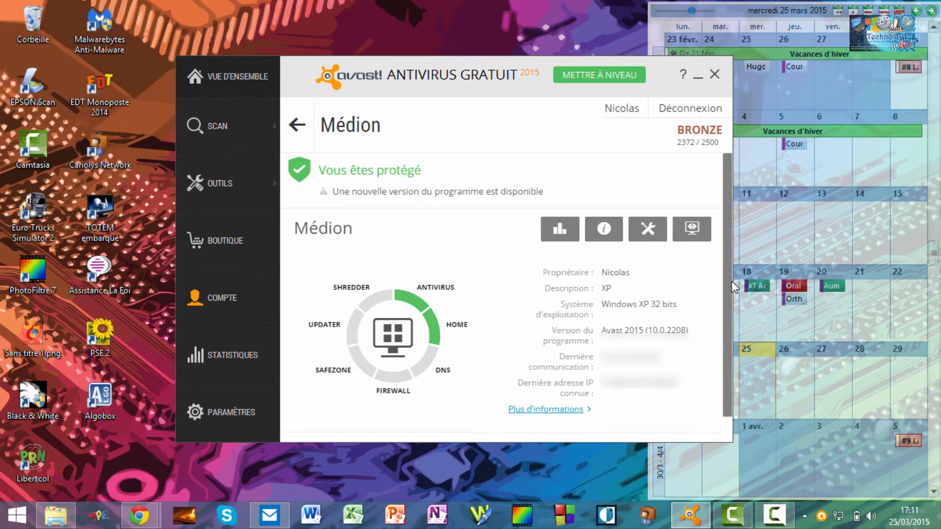
Step: Scroll down and open Avast's Paramètres on the Général settings page
{"action": "left_click_drag", "start_coordinate": [725, 279], "coordinate": [726, 318]}
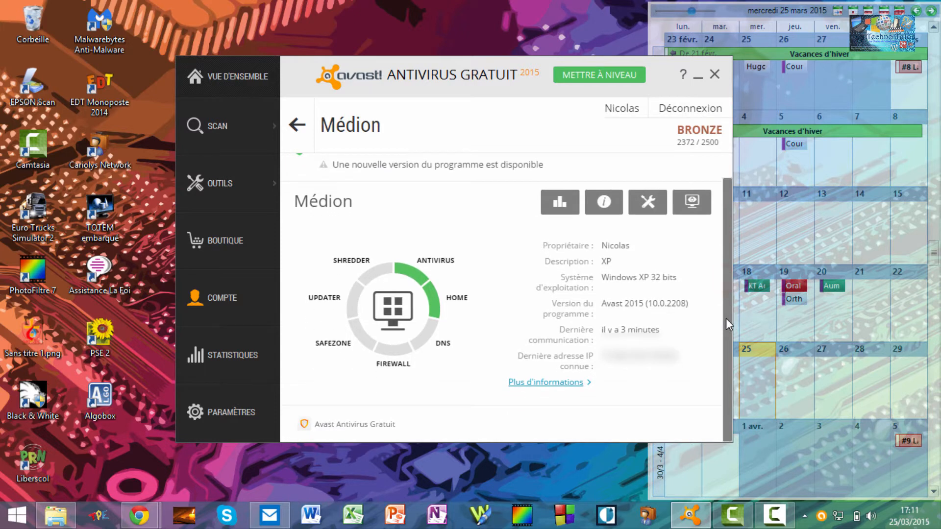
{"action": "left_click", "coordinate": [642, 301]}
{"action": "left_click", "coordinate": [726, 326]}
{"action": "left_click", "coordinate": [214, 402]}
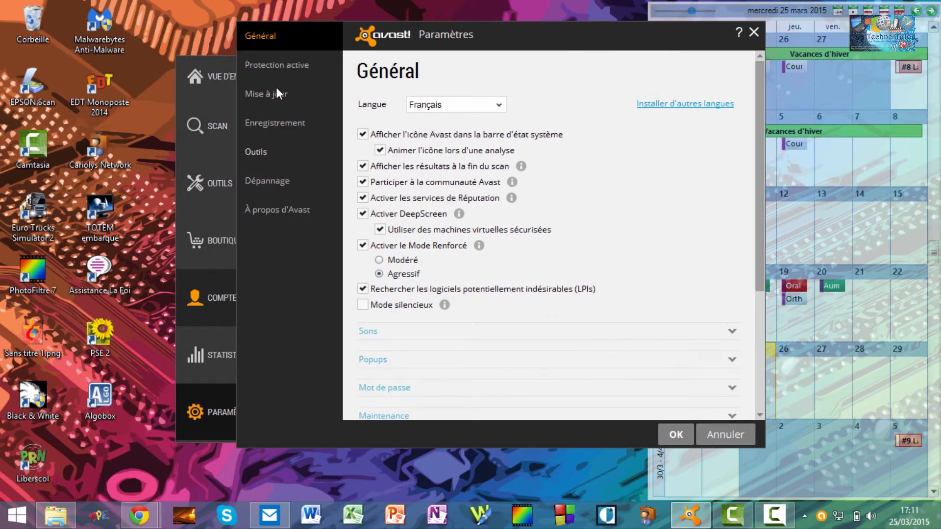
{"action": "left_click", "coordinate": [273, 89]}
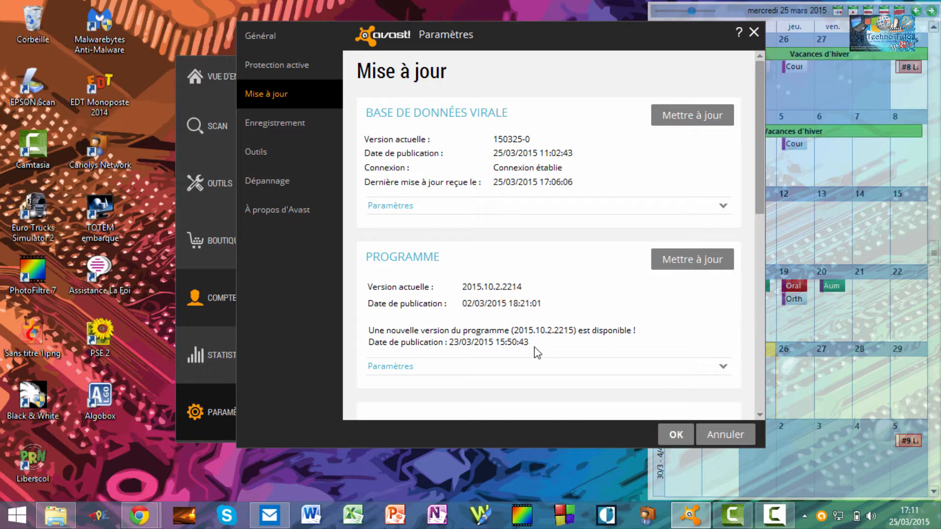
{"action": "left_click", "coordinate": [520, 365]}
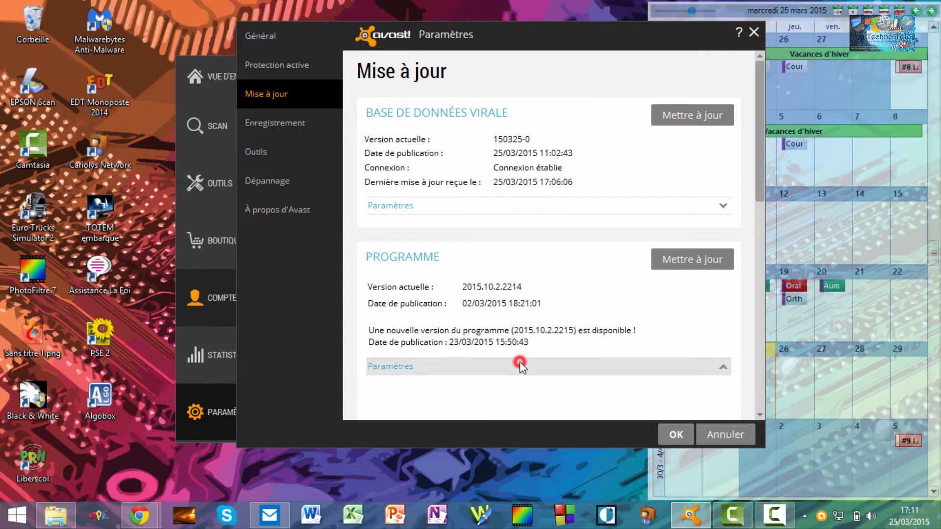
{"action": "left_click", "coordinate": [521, 366]}
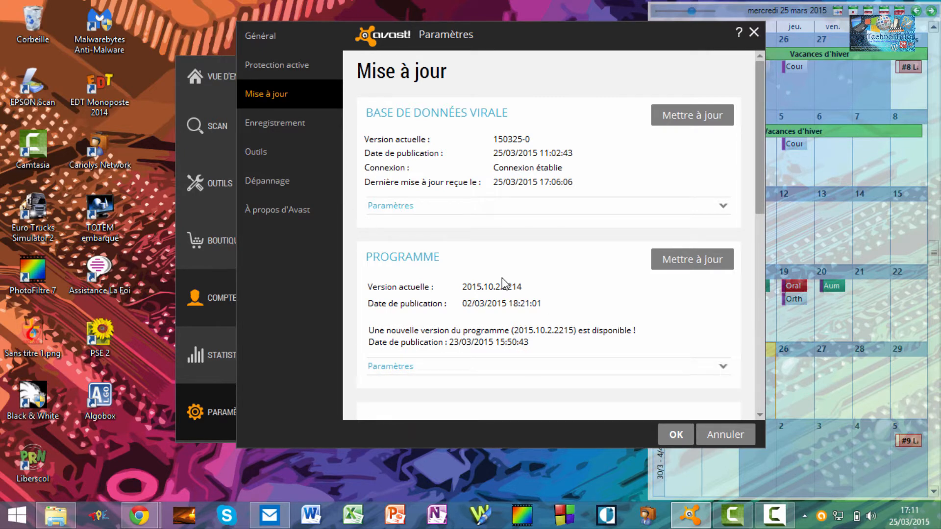
{"action": "left_click", "coordinate": [666, 434]}
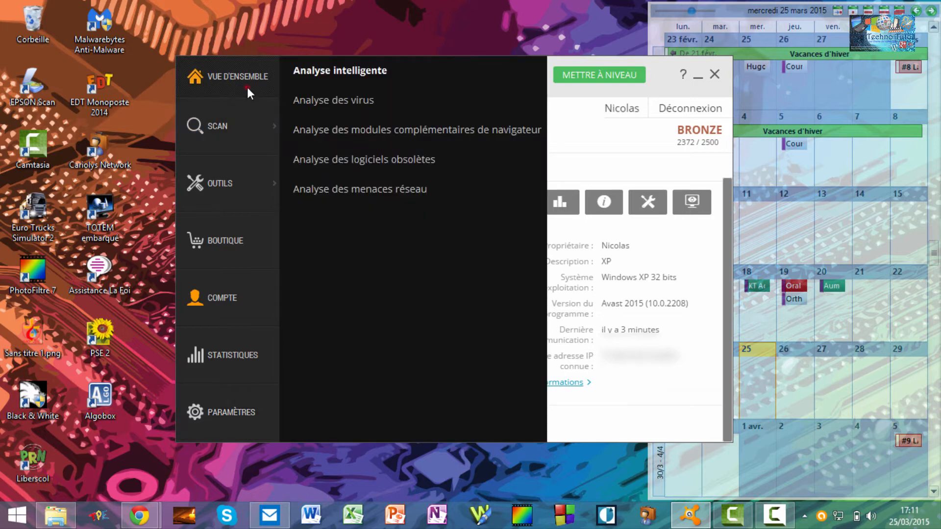
Step: Go back to Vue d'ensemble, which shows 'Vous êtes protégé' with all agents active and up to date
{"action": "left_click", "coordinate": [247, 87]}
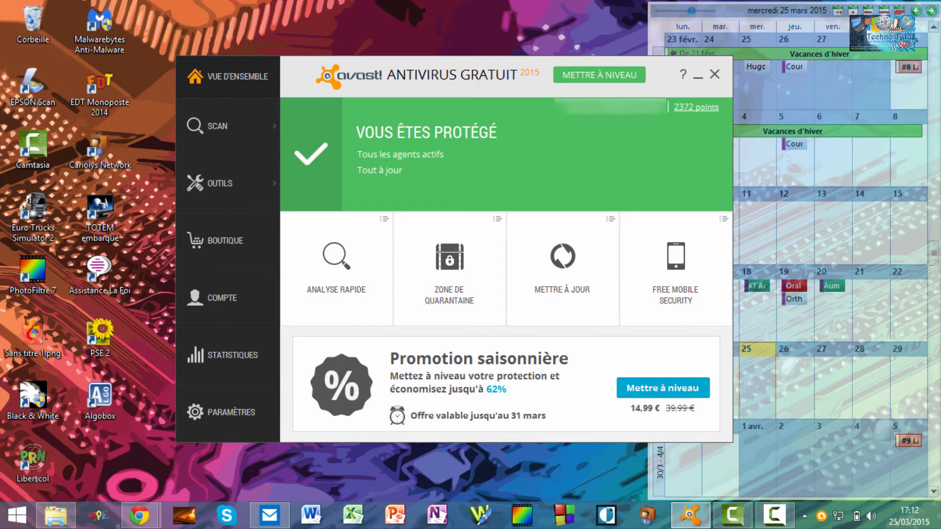
{"action": "mouse_move", "coordinate": [938, 4]}
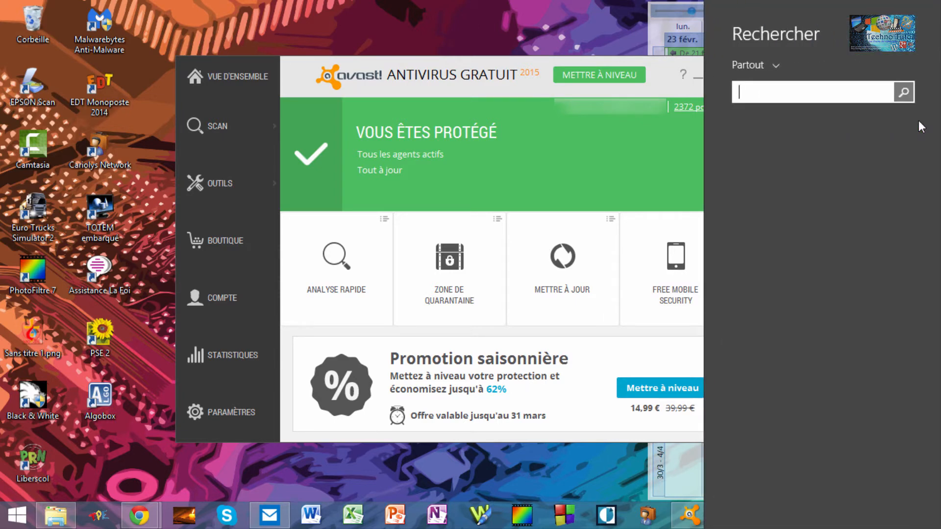
{"action": "type", "text": "assistance"}
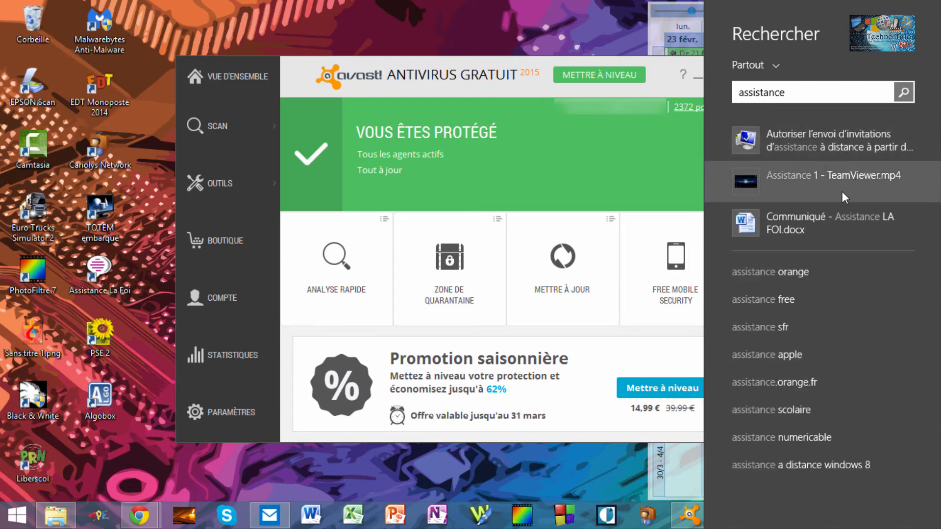
{"action": "type", "text": "windows"}
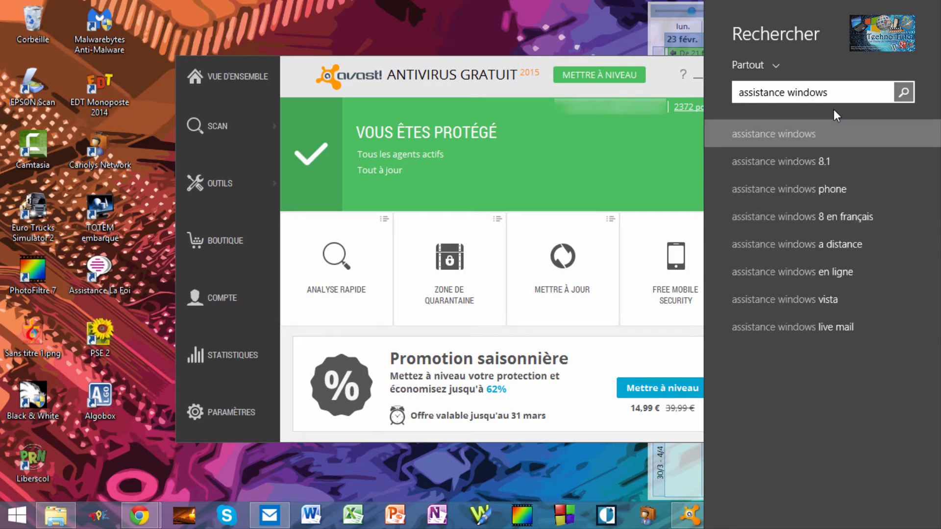
{"action": "left_click", "coordinate": [775, 67]}
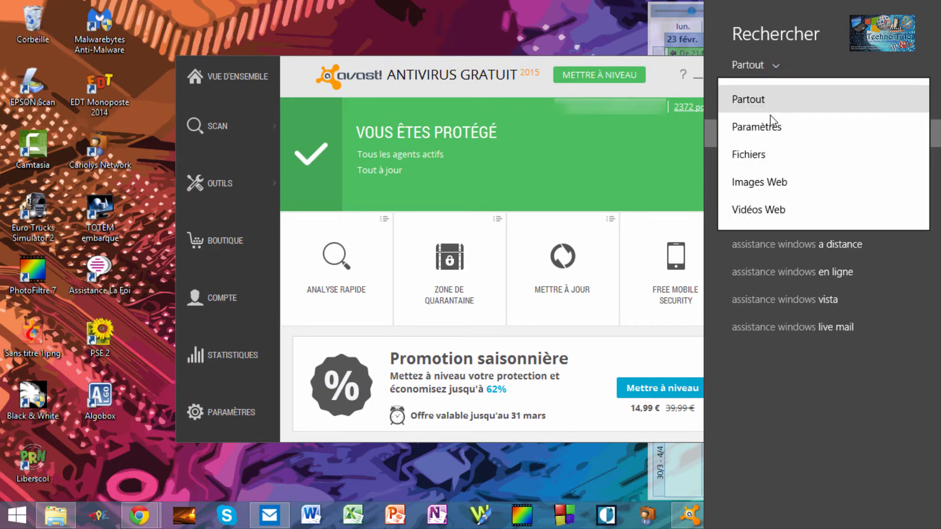
{"action": "left_click", "coordinate": [800, 44]}
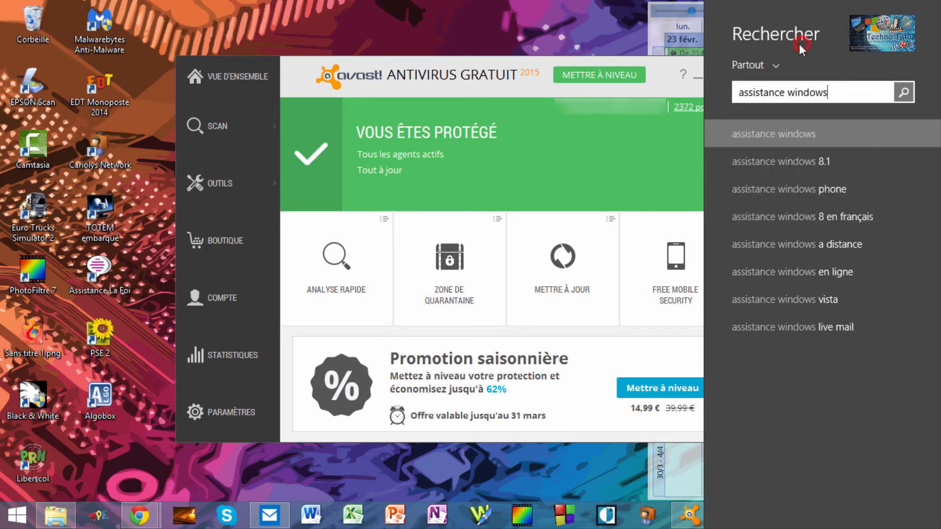
{"action": "left_click", "coordinate": [563, 23]}
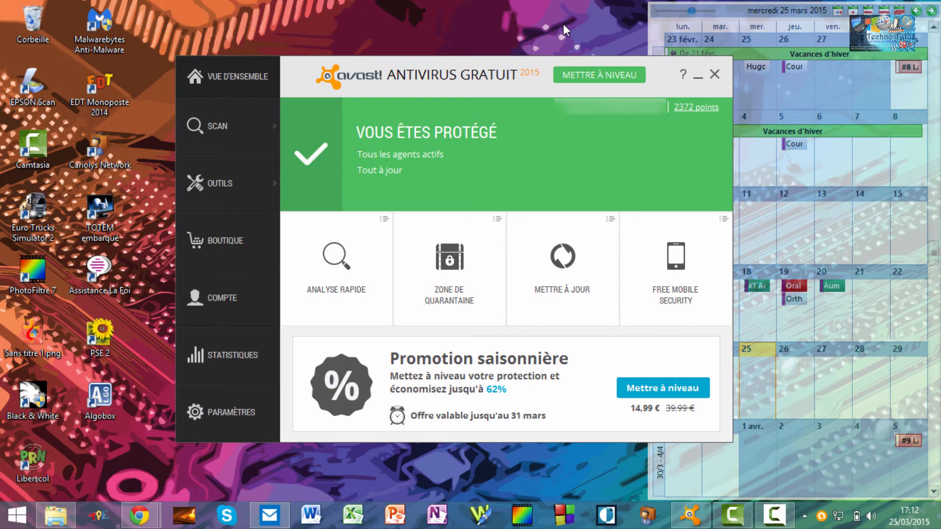
{"action": "key", "text": "super"}
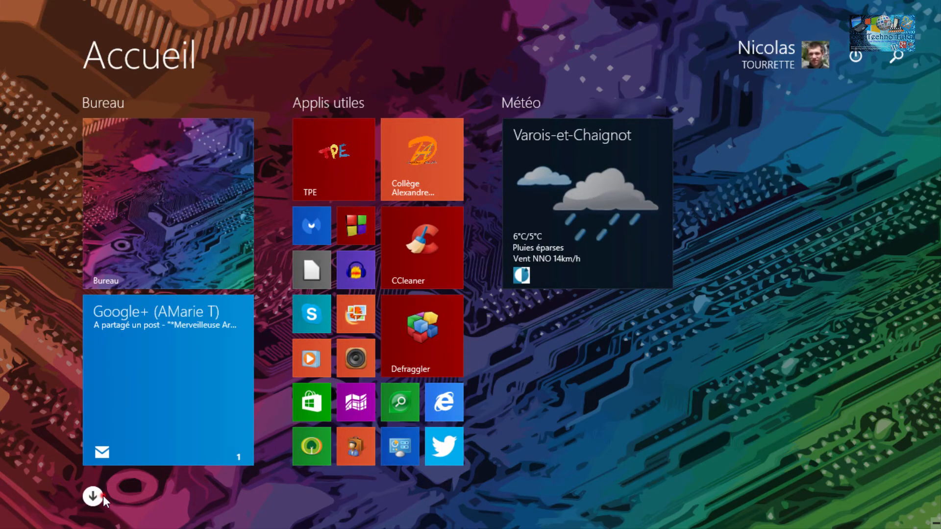
Step: Scroll through the Start screen's full Applications list, then switch back to the Bureau desktop
{"action": "left_click", "coordinate": [101, 496]}
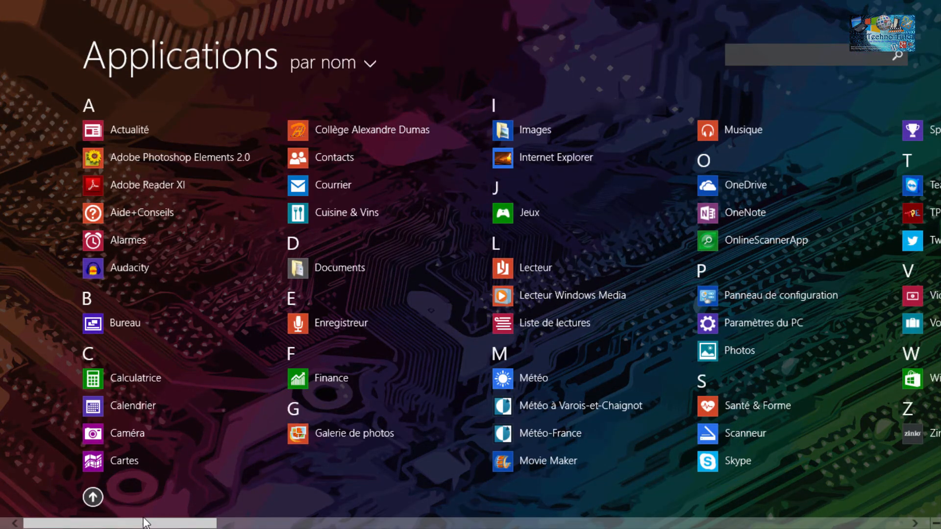
{"action": "left_click_drag", "start_coordinate": [146, 522], "coordinate": [732, 525]}
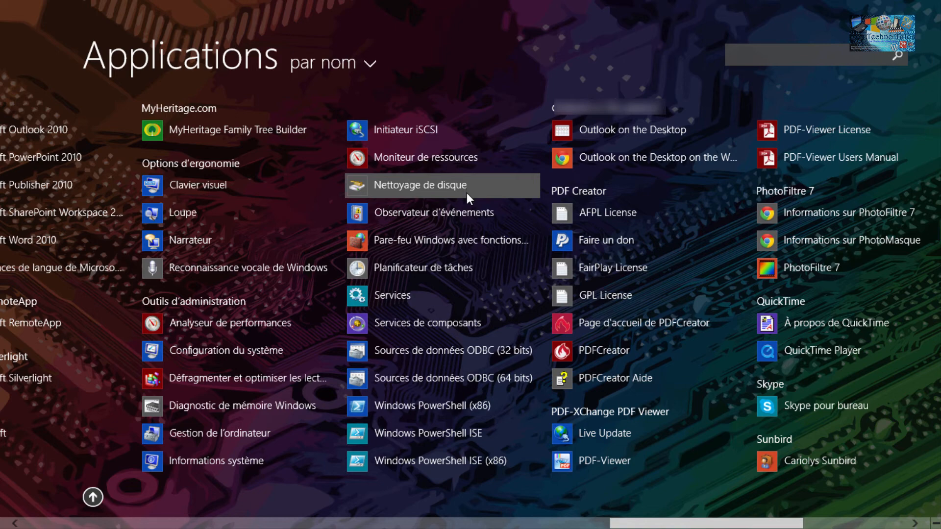
{"action": "mouse_move", "coordinate": [607, 522]}
{"action": "left_mouse_down"}
{"action": "mouse_move", "coordinate": [716, 507]}
{"action": "mouse_move", "coordinate": [283, 513]}
{"action": "mouse_move", "coordinate": [217, 527]}
{"action": "left_mouse_up"}
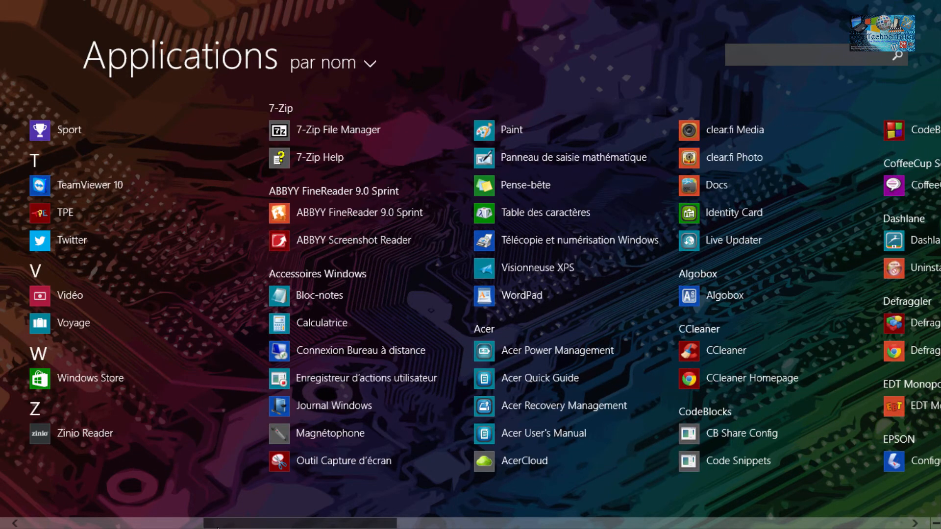
{"action": "left_click_drag", "start_coordinate": [217, 527], "coordinate": [38, 527]}
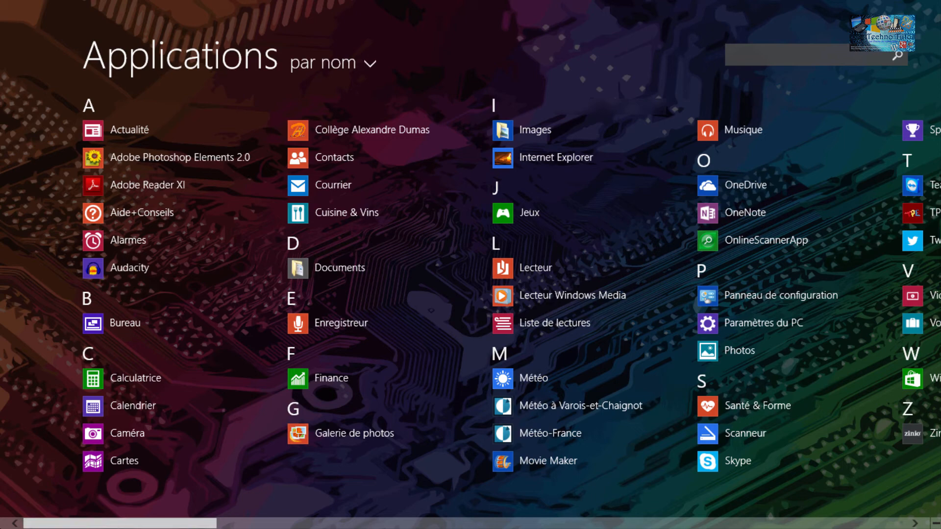
{"action": "mouse_move", "coordinate": [28, 98]}
{"action": "left_click", "coordinate": [83, 45]}
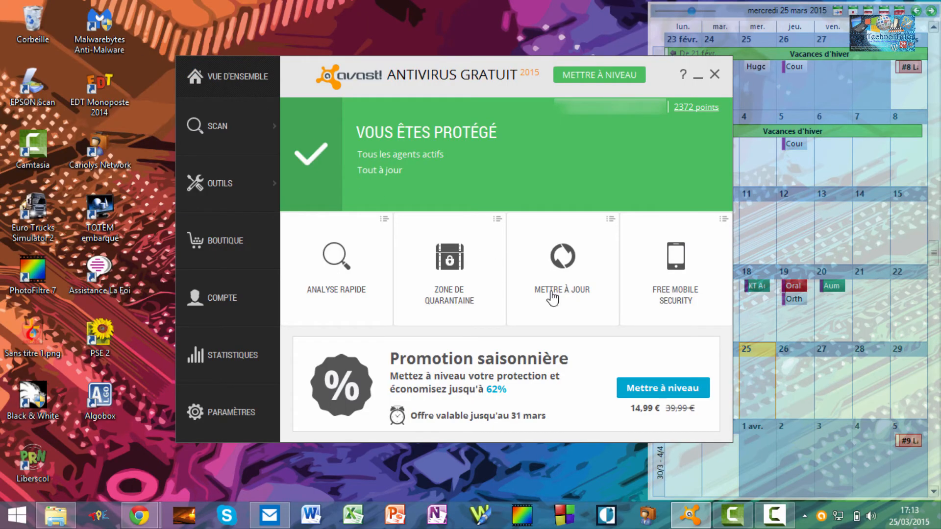
{"action": "left_click", "coordinate": [776, 518]}
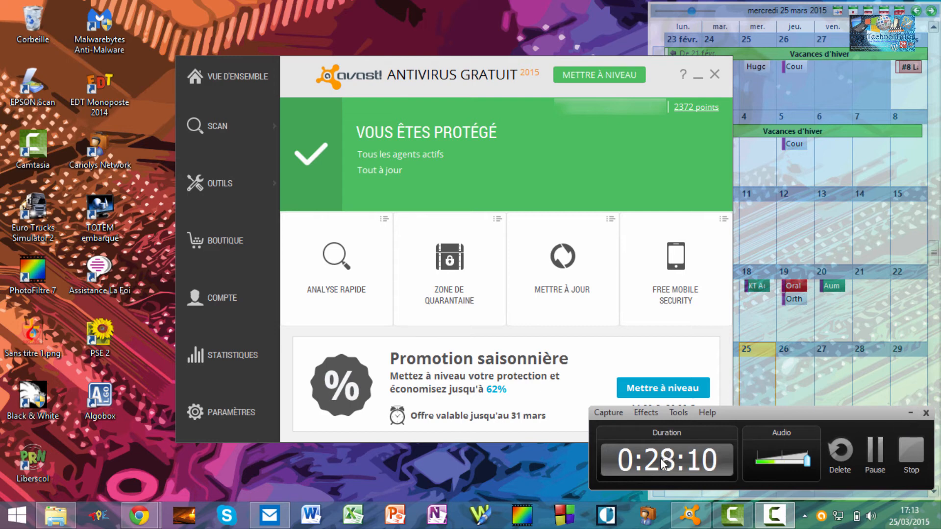
{"action": "left_click", "coordinate": [910, 412]}
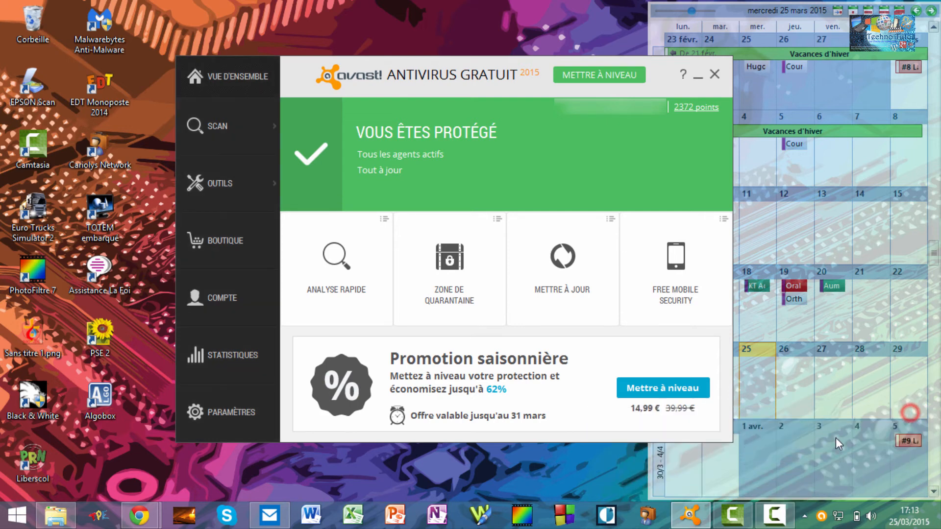